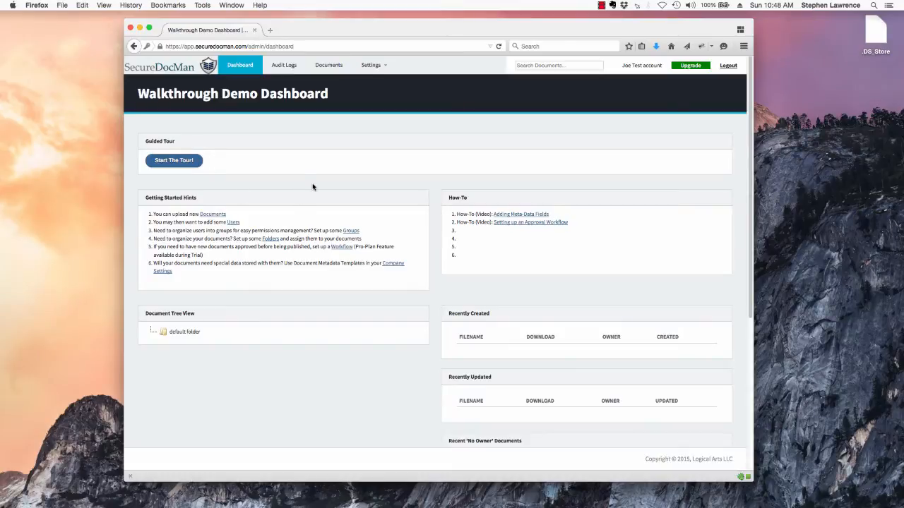
Close the guided tour, then edit the Walkthrough Demo company and set its default user permission to Write.
left_click(179, 161)
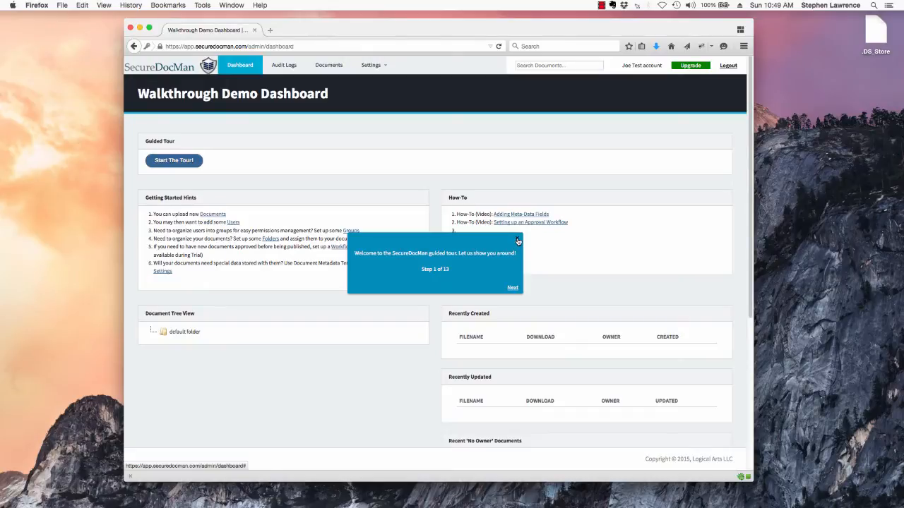
left_click(518, 240)
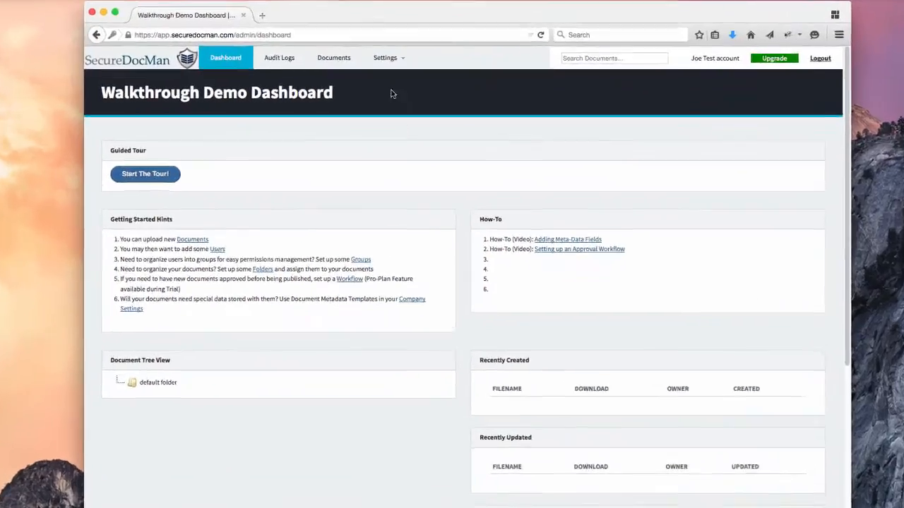
left_click(371, 65)
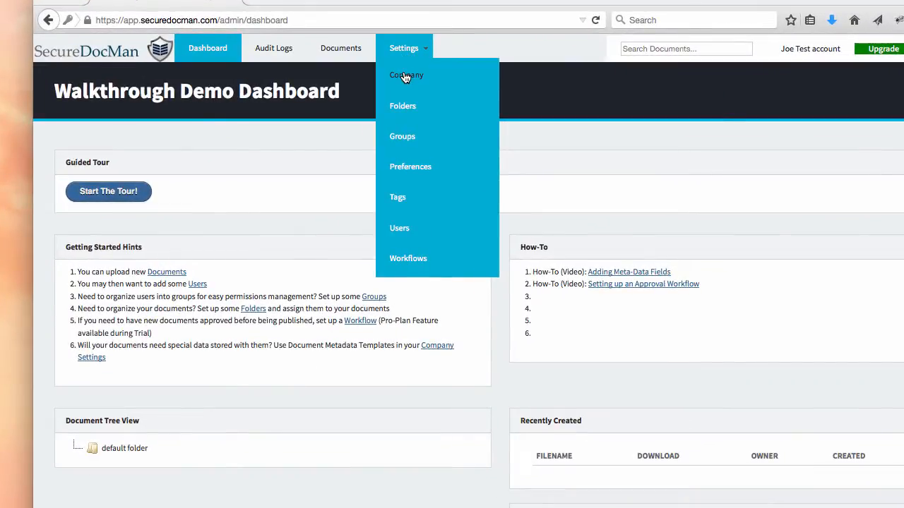
left_click(406, 76)
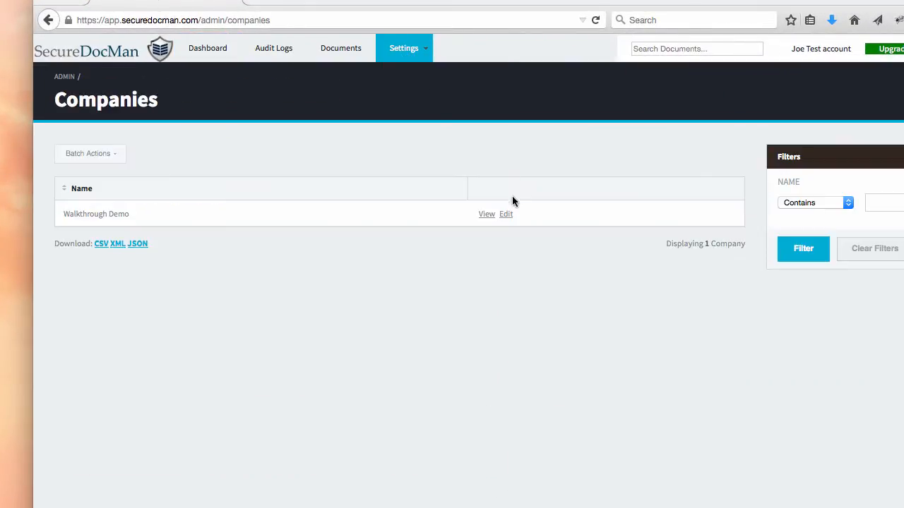
left_click(506, 215)
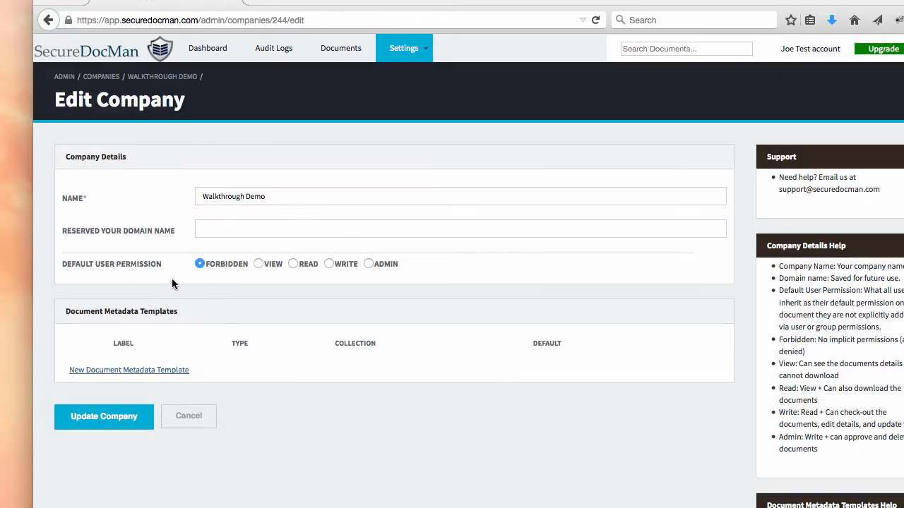
left_click(329, 264)
Switch the default permission to Read and add a checkbox metadata template labelled Color.
left_click(294, 264)
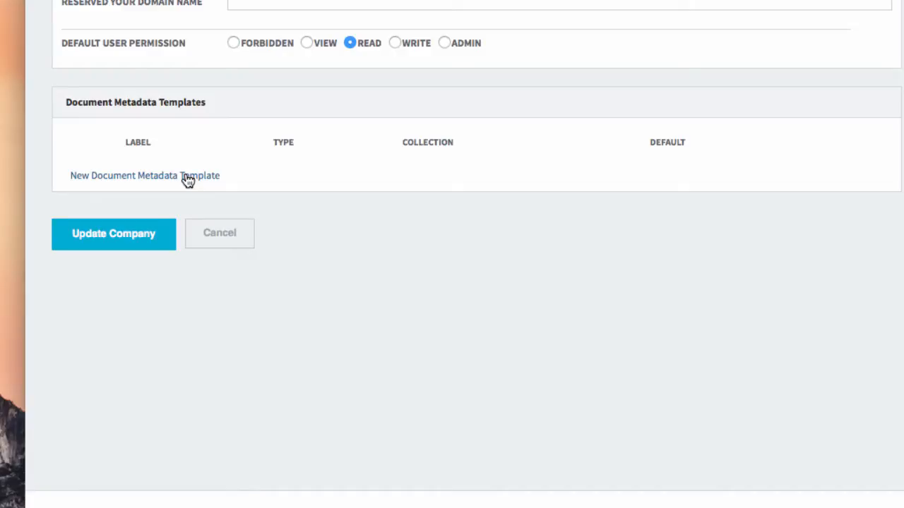
left_click(188, 178)
left_click(183, 178)
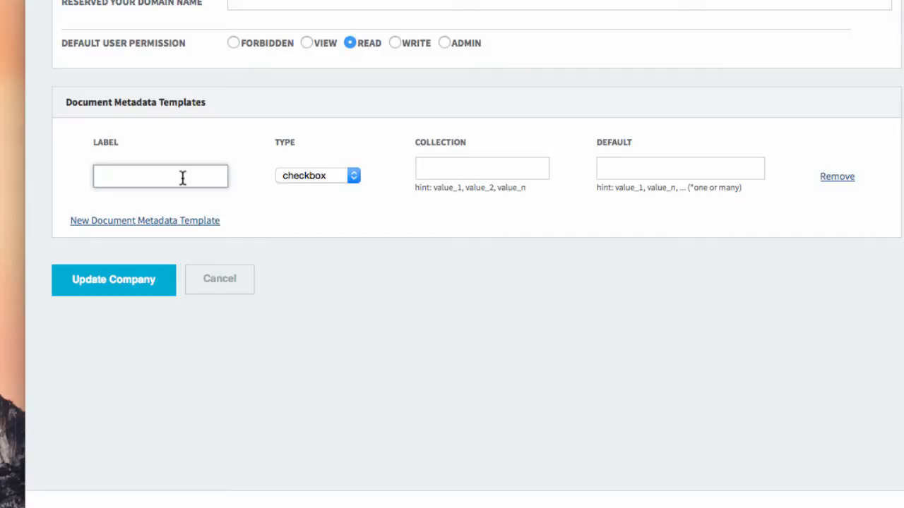
type("Color")
left_click(339, 180)
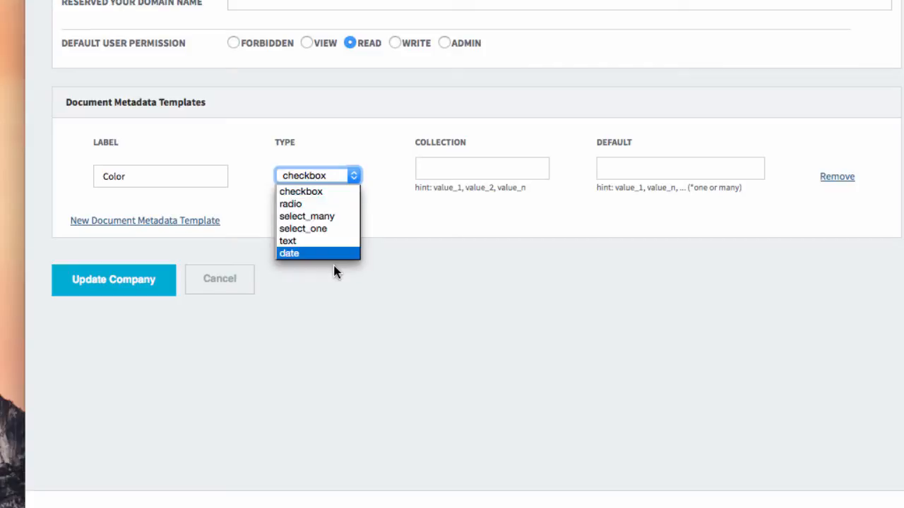
left_click(414, 230)
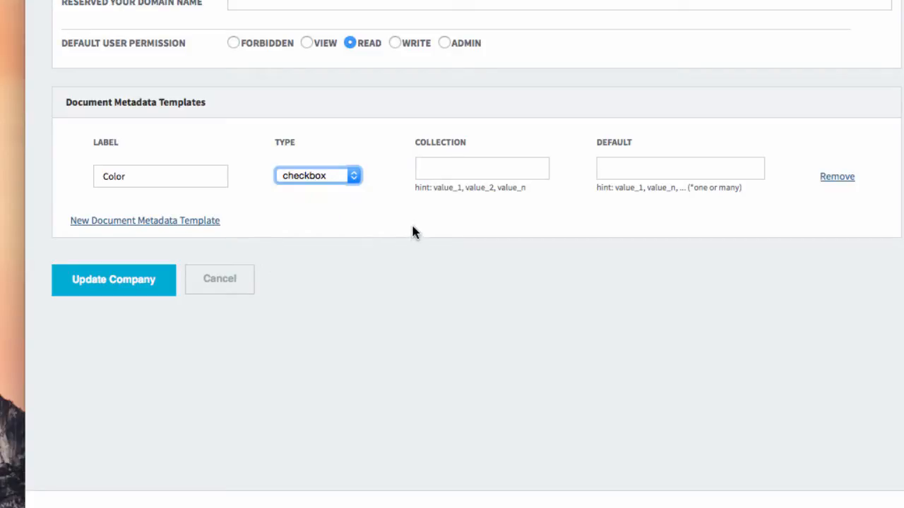
Give Color the values Red, Green, Blue with default Green, and update the company.
left_click(440, 169)
type("r")
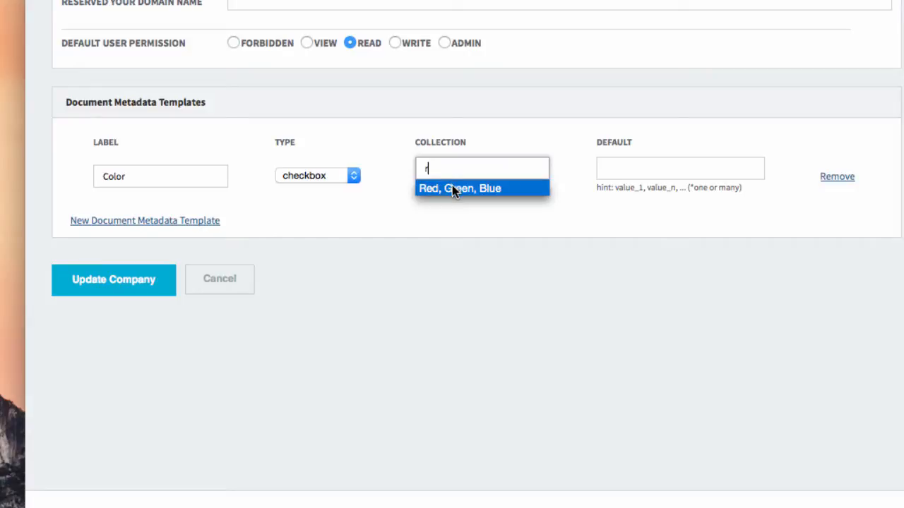
left_click(452, 188)
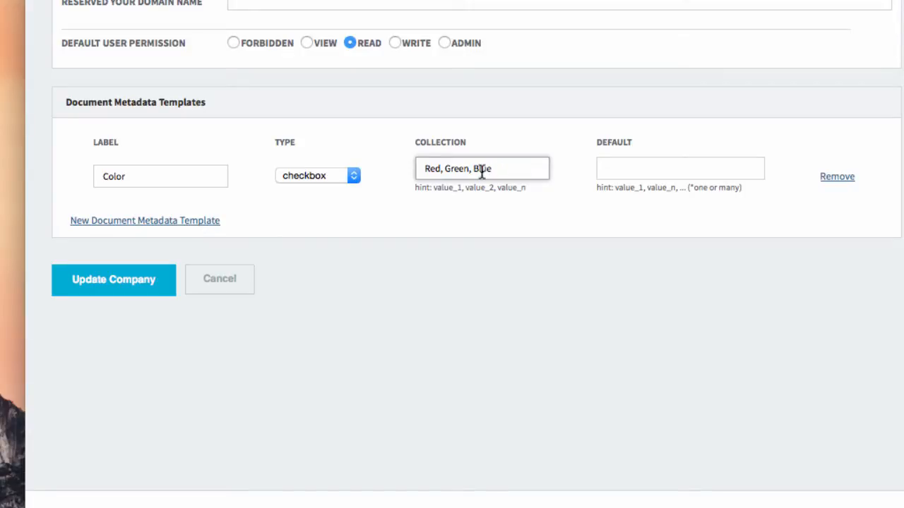
left_click(642, 166)
type("g")
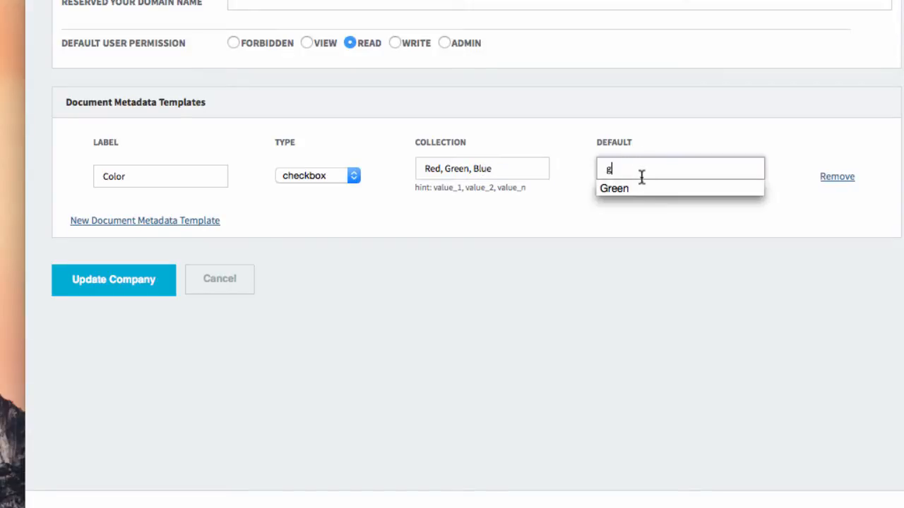
left_click(639, 186)
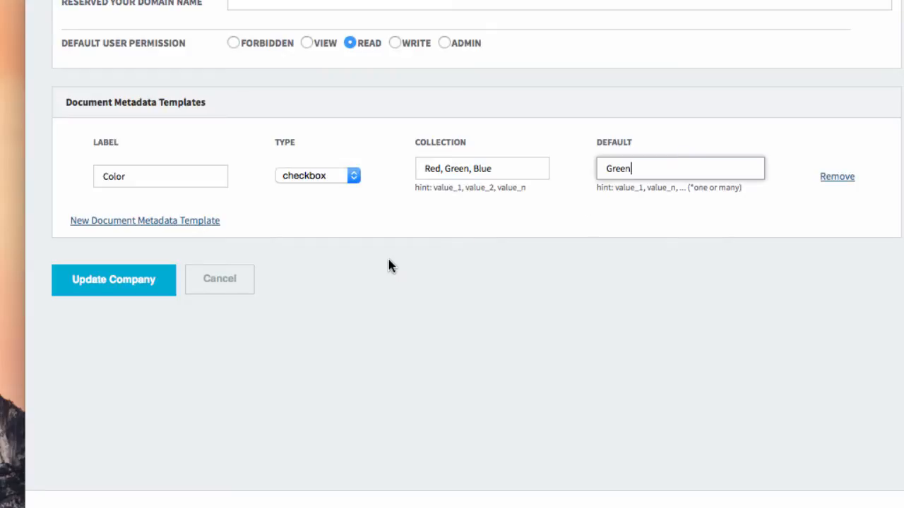
left_click(141, 289)
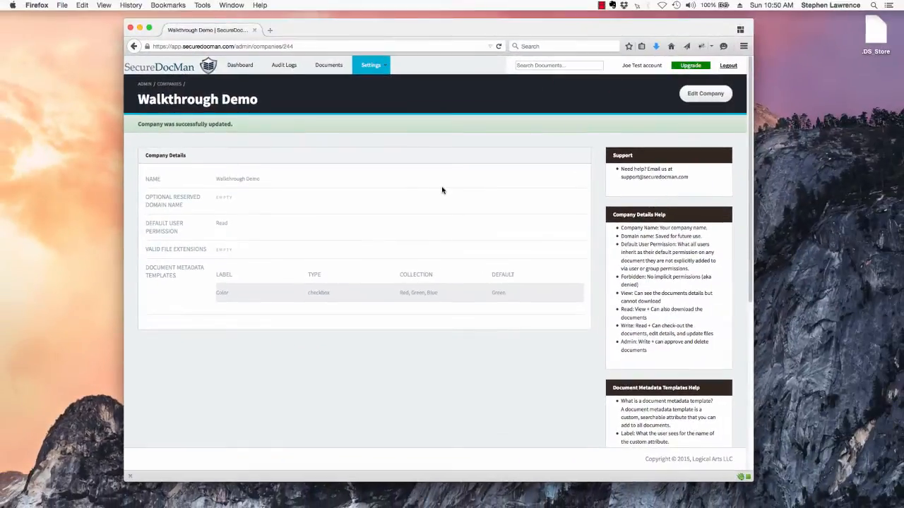
Create a new group named legal, then go to the Users settings page.
left_click(372, 68)
left_click(369, 125)
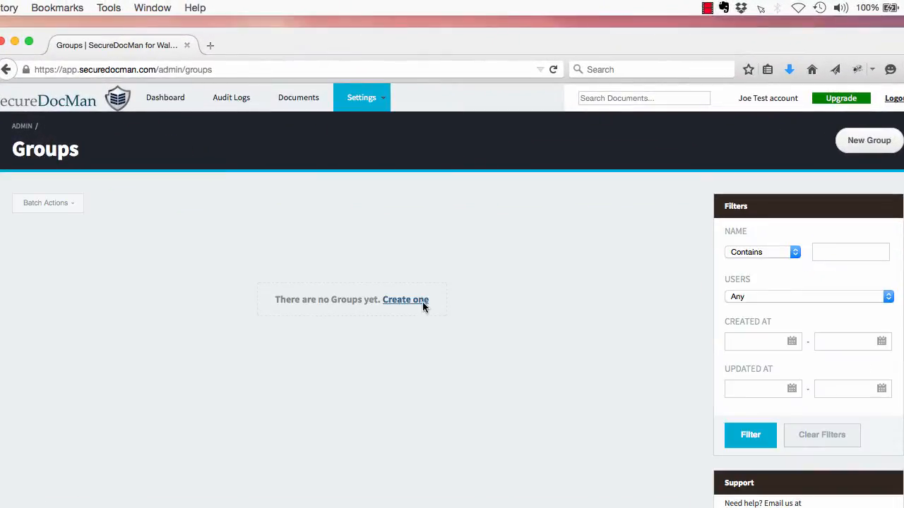
left_click(881, 149)
left_click(275, 248)
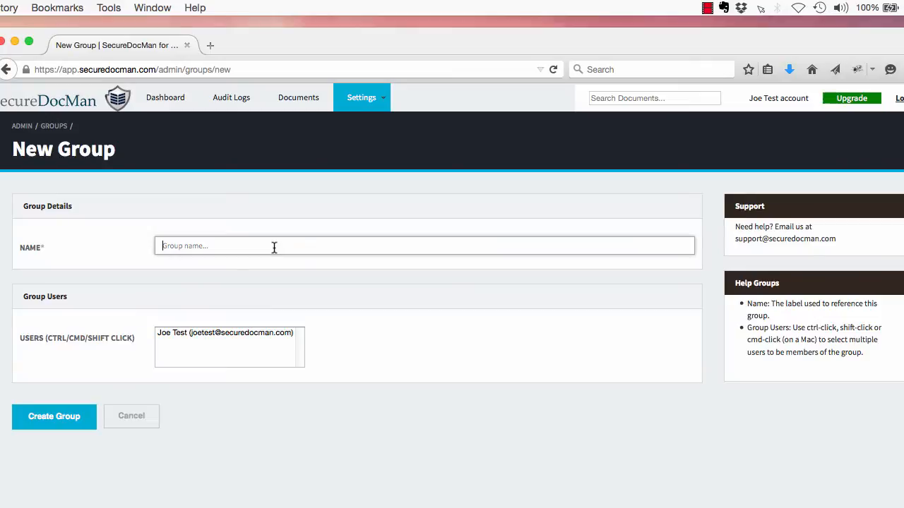
type("Le")
key("Escape")
type("gal")
left_click(74, 418)
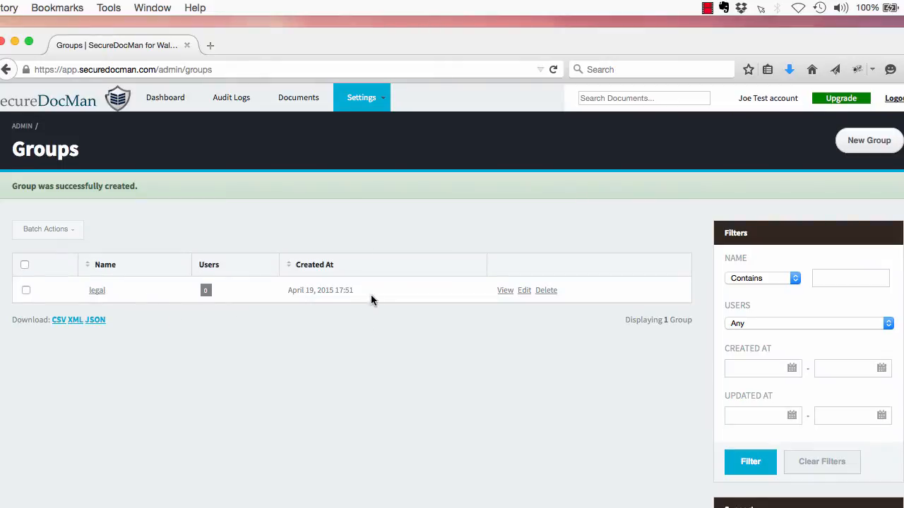
left_click(363, 108)
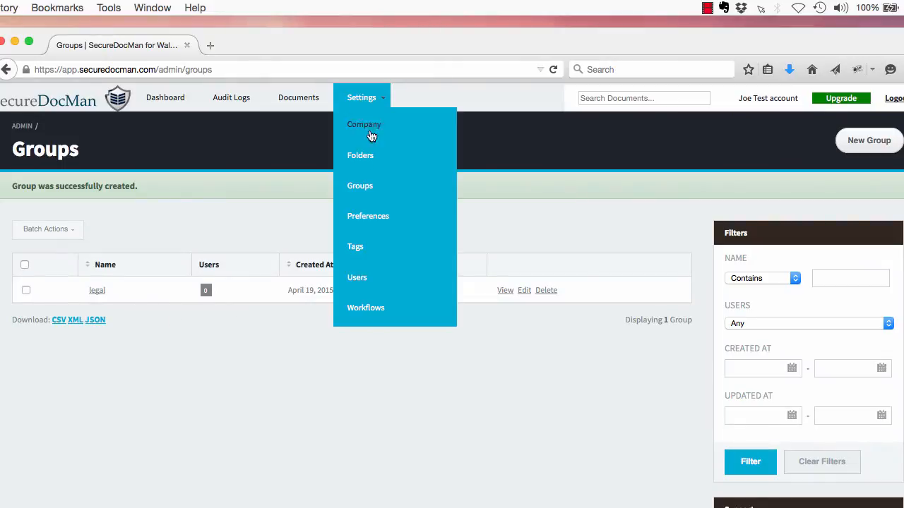
left_click(365, 279)
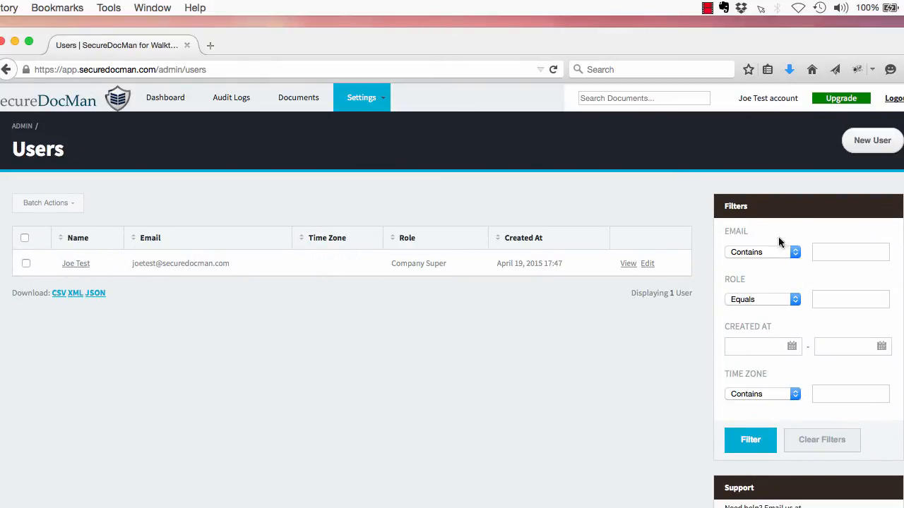
Start a new user and enter their name, e-mail address and password with confirmation.
left_click(858, 145)
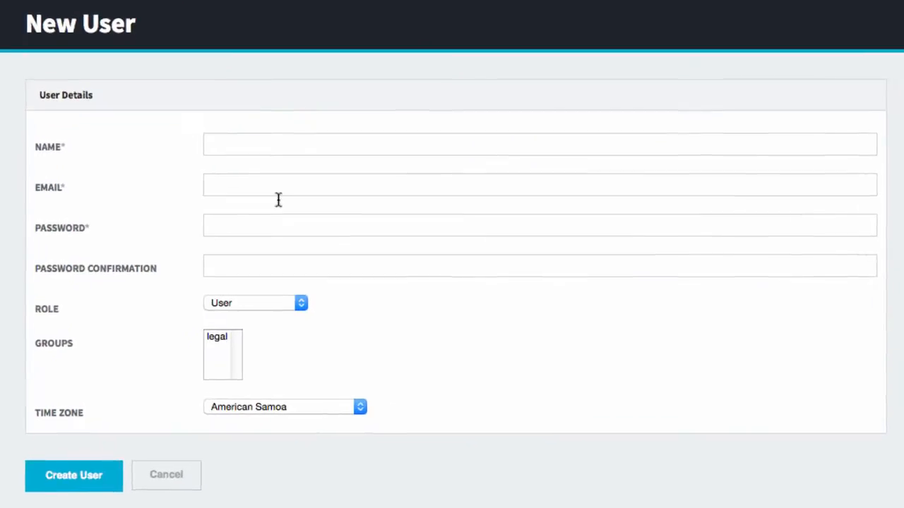
left_click(262, 219)
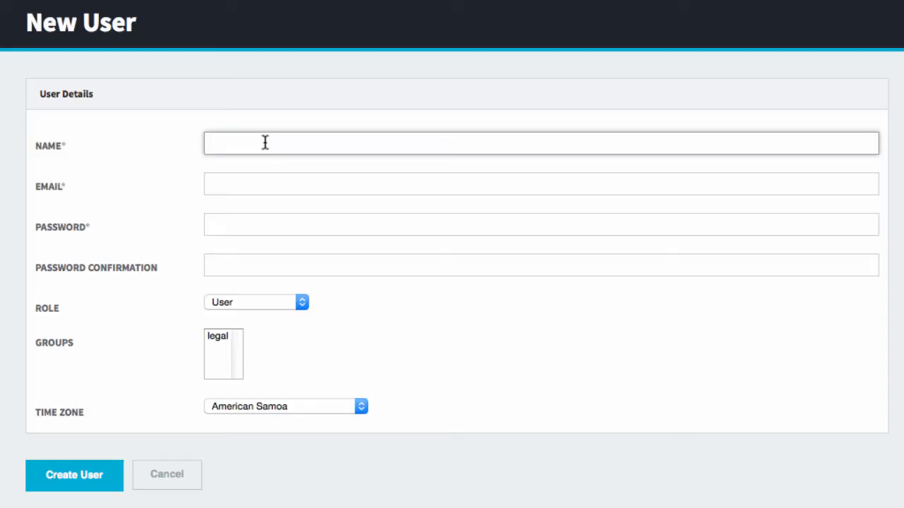
type("Joe User")
key("Tab")
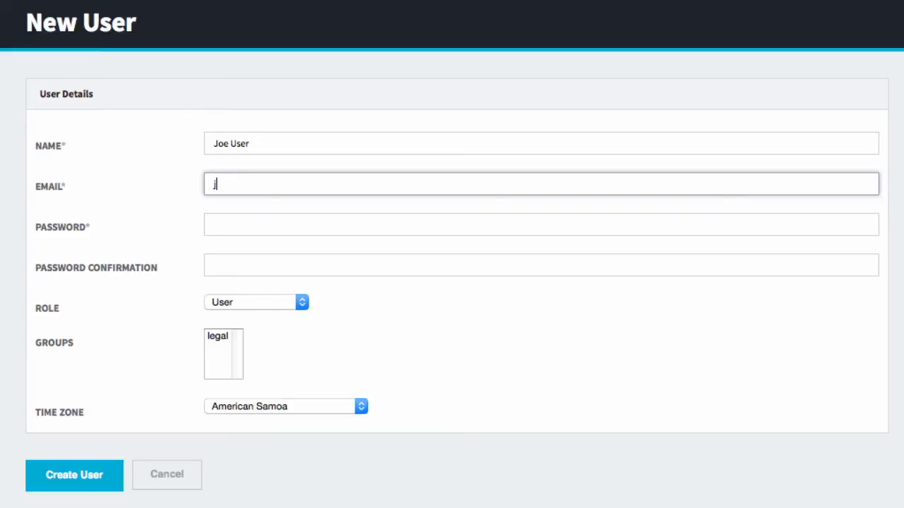
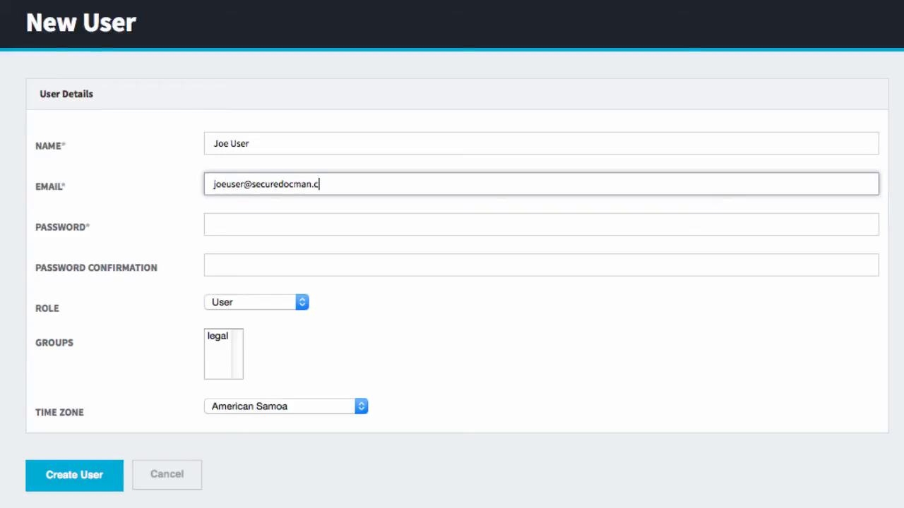
key("Tab")
type("password")
key("Tab")
type("pas")
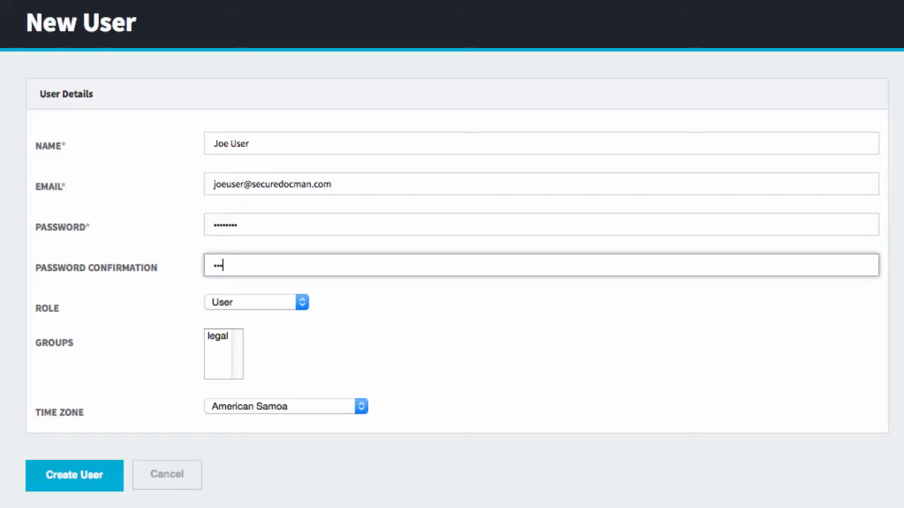
type("sword")
Give the user the User role, the legal group and Pacific Time (US & Canada), then create the account.
left_click(272, 306)
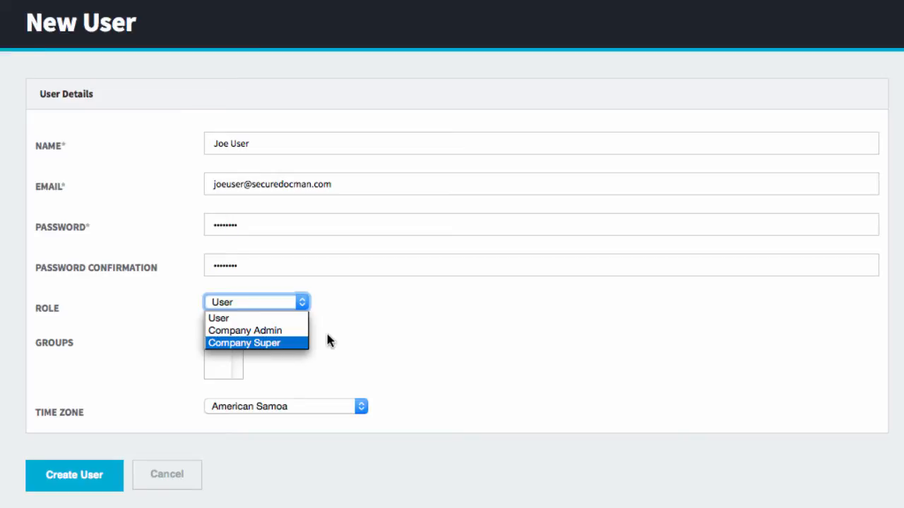
left_click(269, 318)
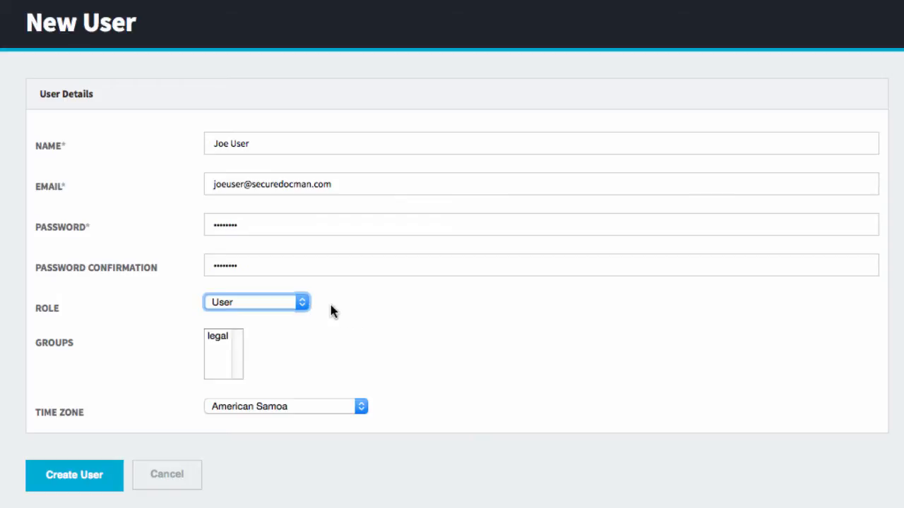
left_click(219, 338)
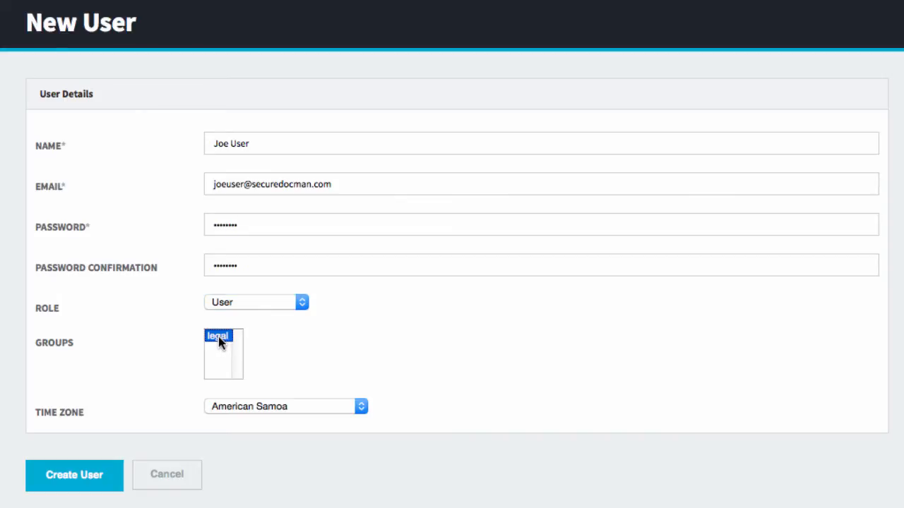
left_click(283, 412)
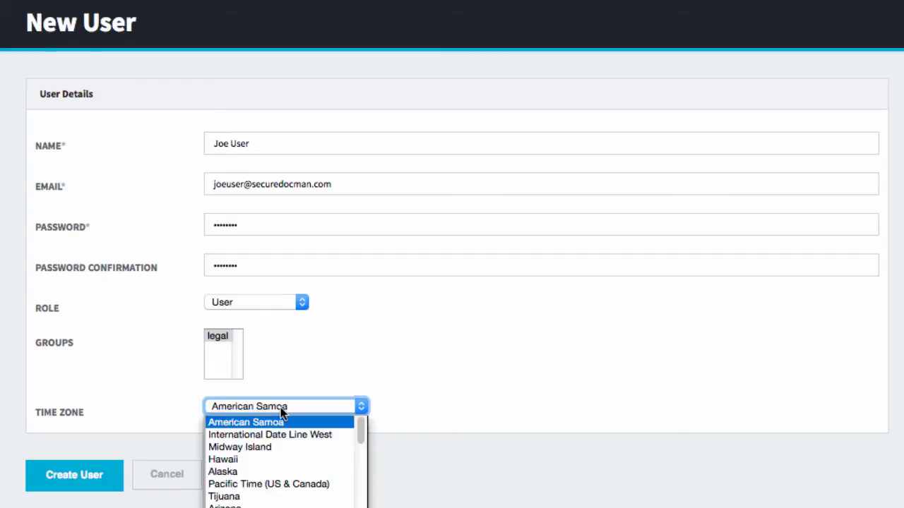
left_click(279, 485)
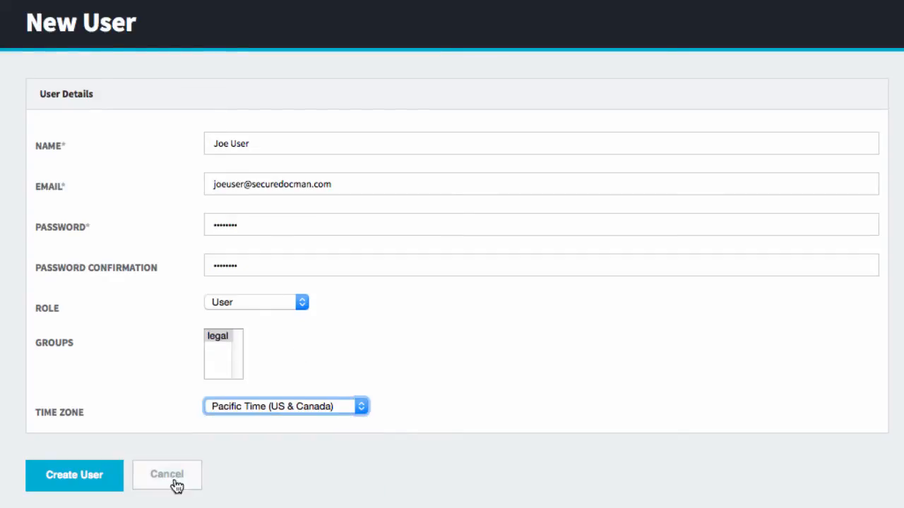
left_click(85, 487)
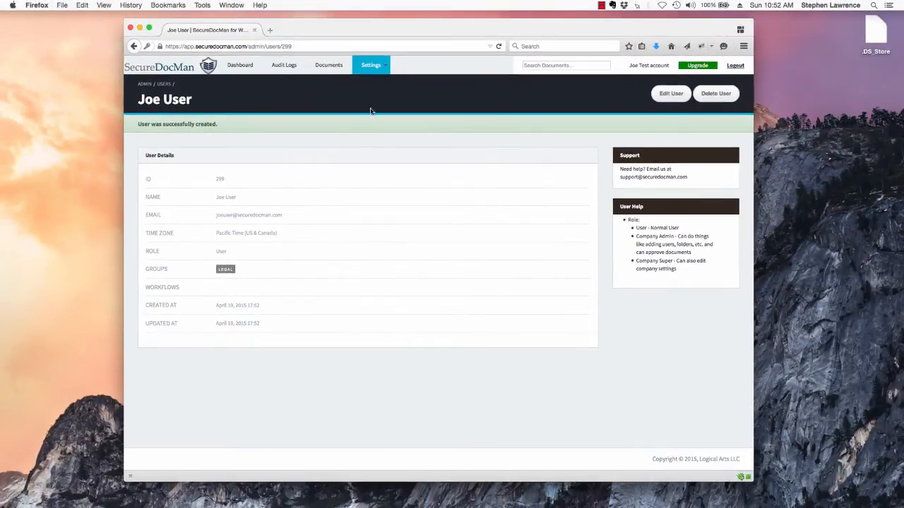
Go to the Folders settings page, which holds only the default folder, and start a new folder.
left_click(371, 65)
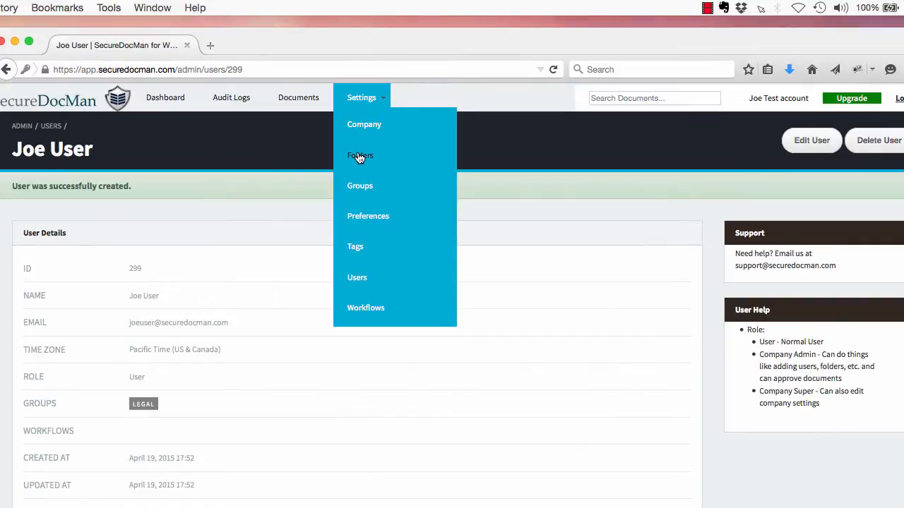
left_click(360, 156)
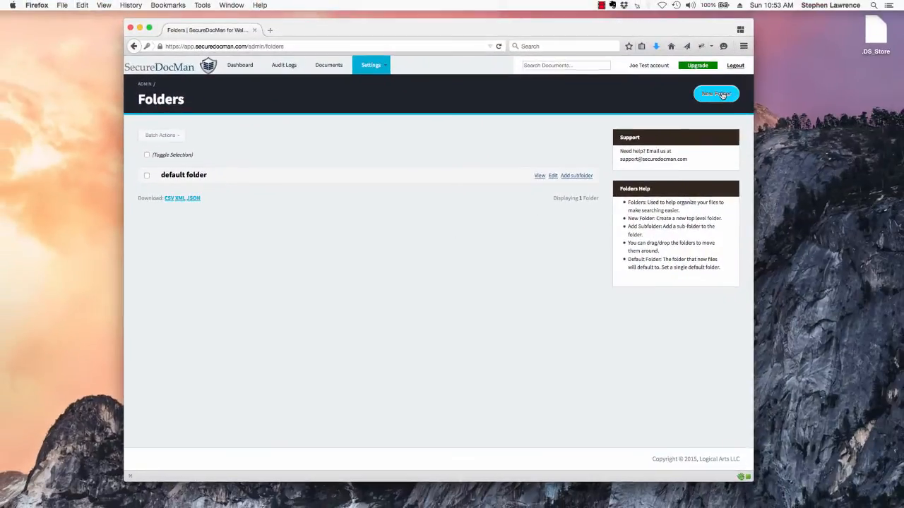
left_click(722, 95)
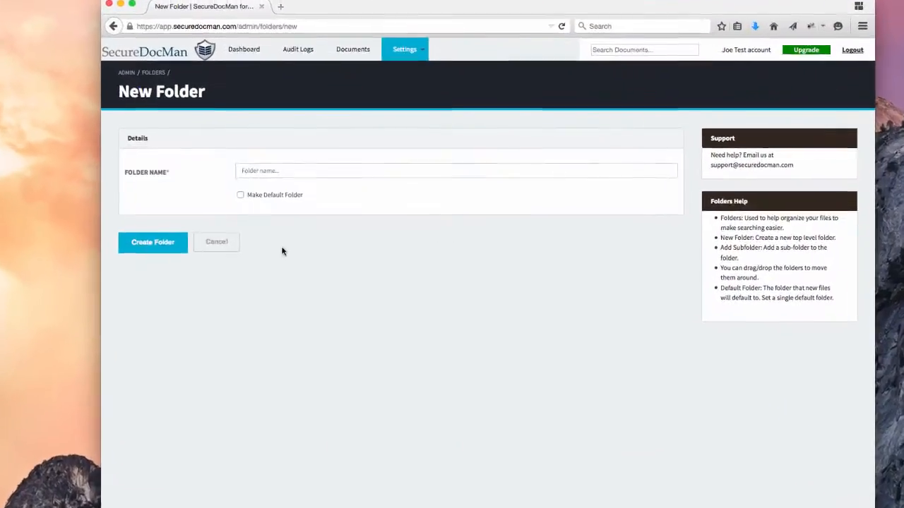
Create a folder named Legal marked as the default folder.
left_click(268, 165)
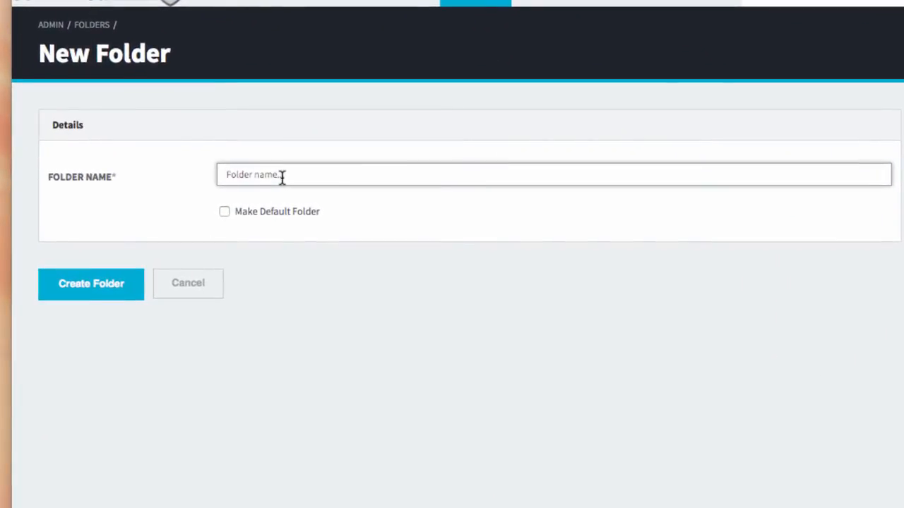
type("Lega")
key("Down")
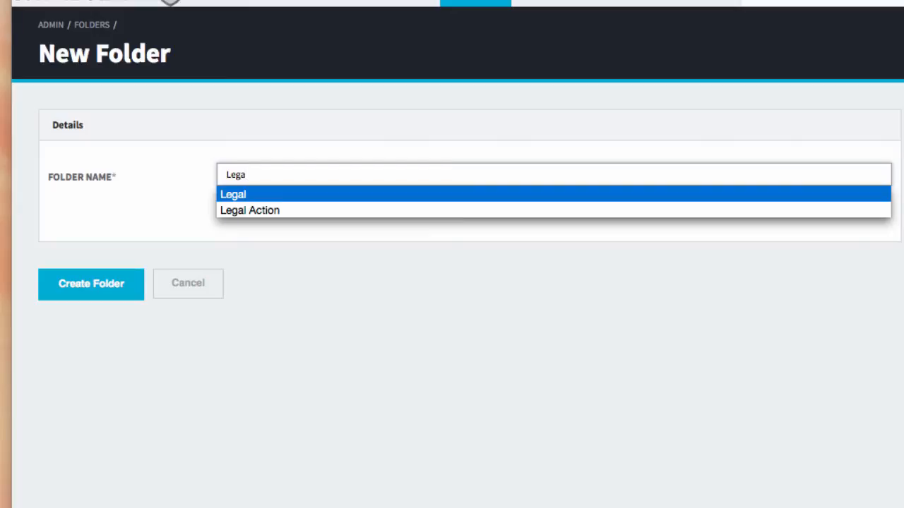
key("Return")
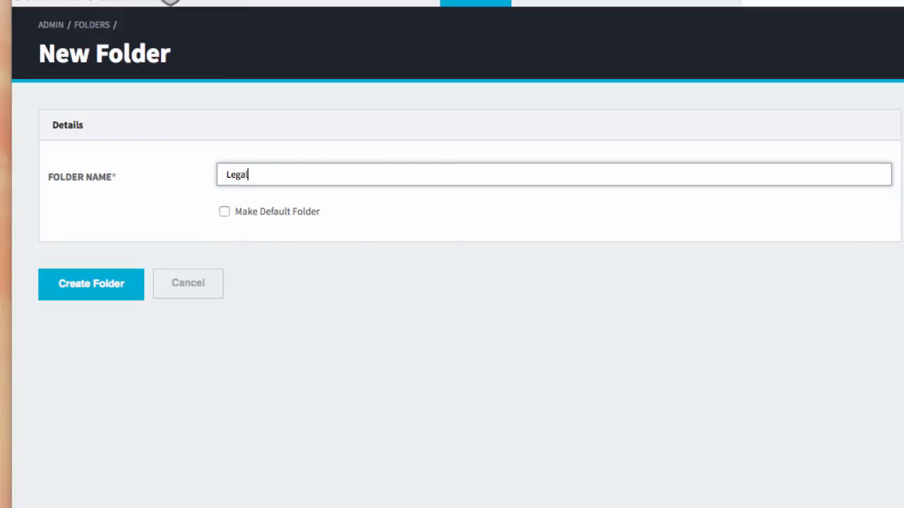
left_click(225, 213)
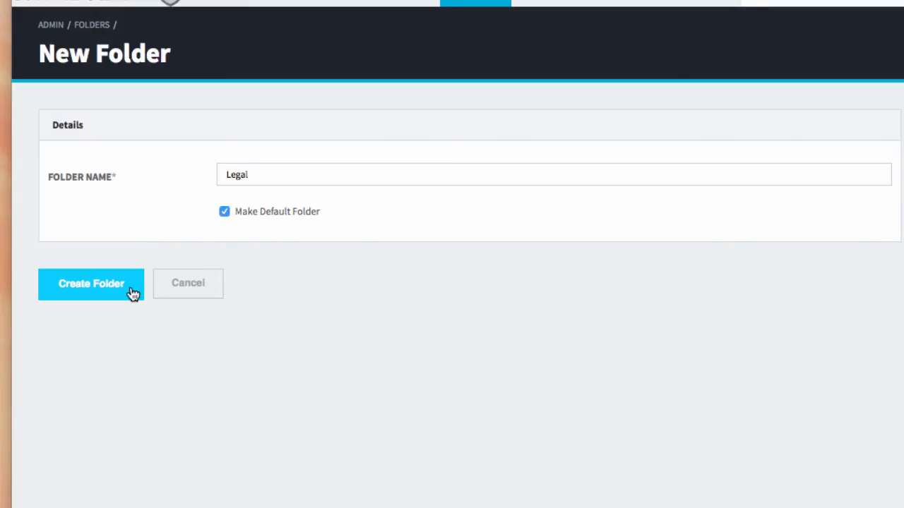
left_click(92, 286)
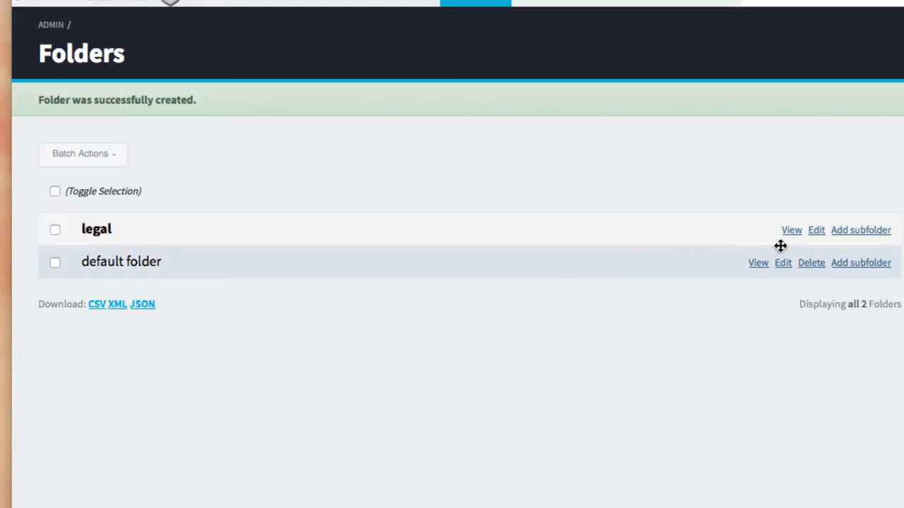
Add a subfolder named hr under the legal folder.
left_click(862, 233)
left_click(398, 171)
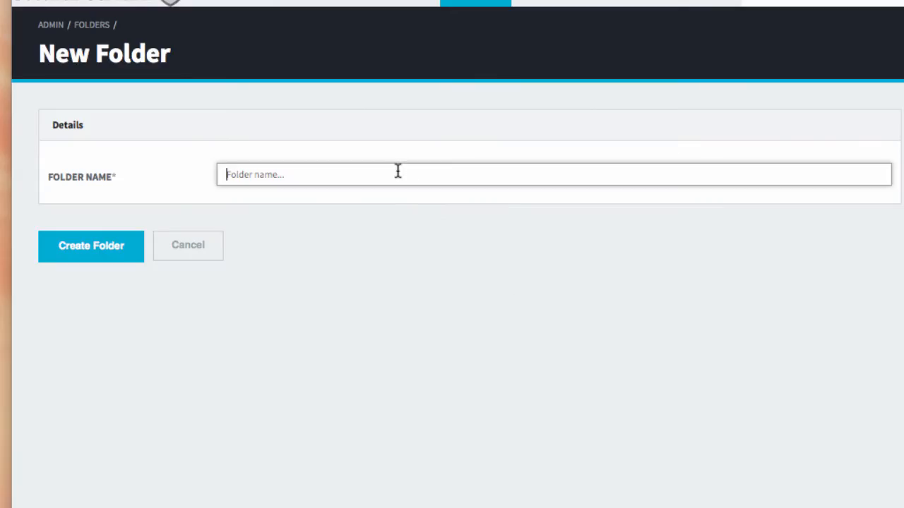
type("hr")
key("Return")
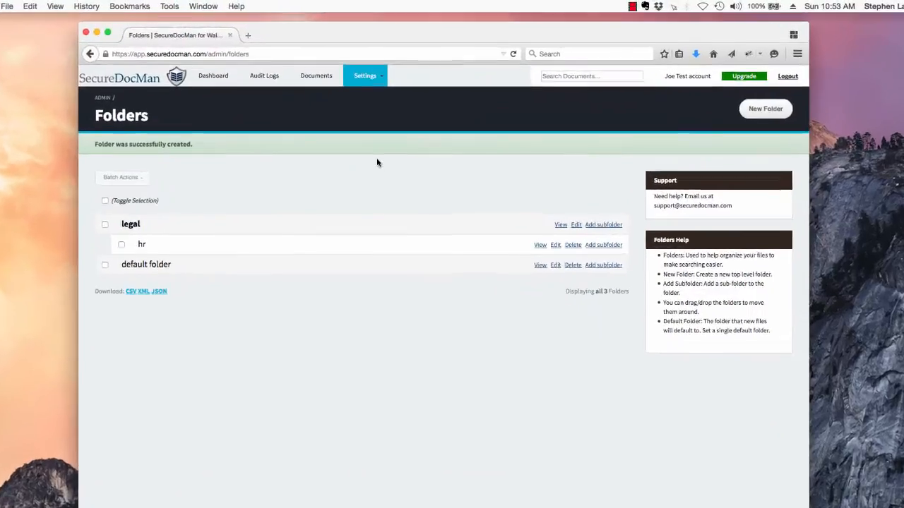
Go to the empty Workflows settings page and start a new workflow.
left_click(370, 65)
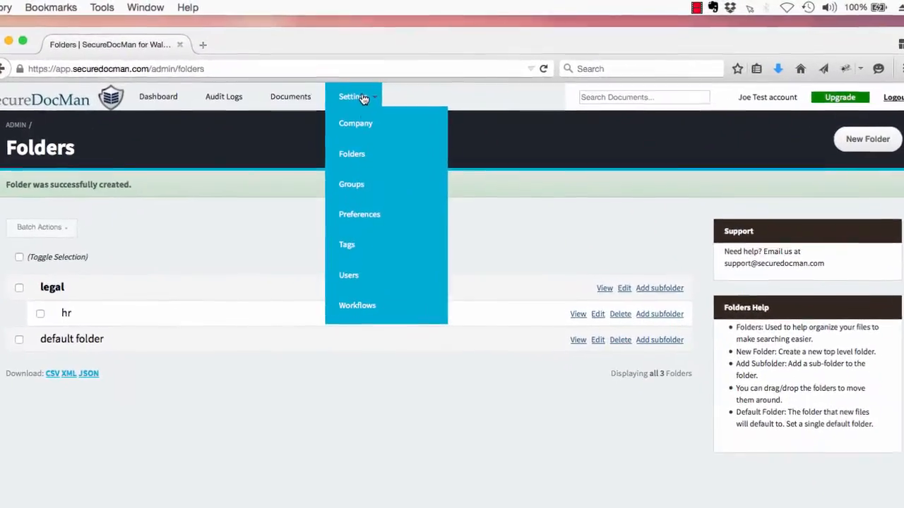
left_click(362, 312)
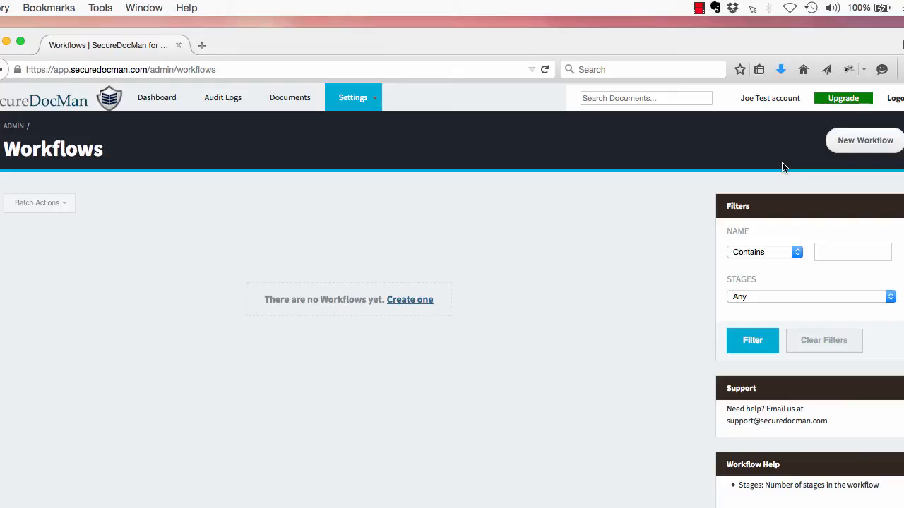
left_click(882, 149)
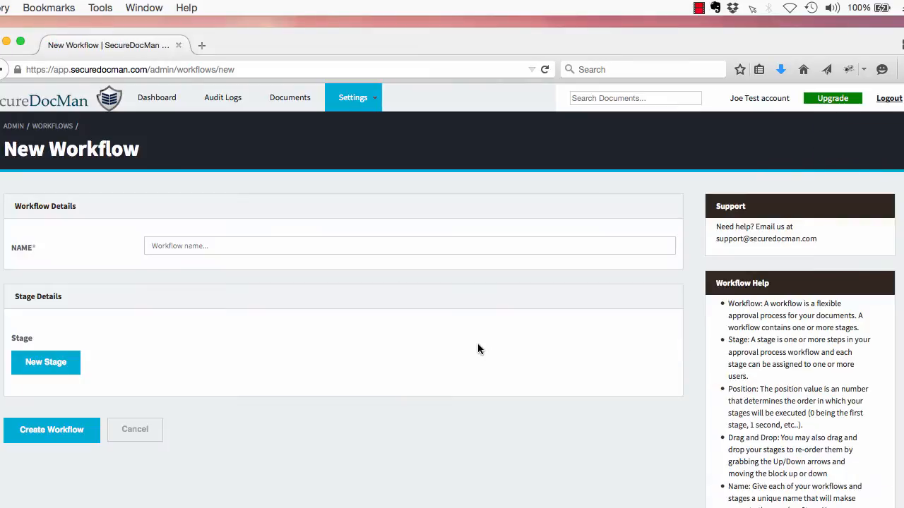
Name the new workflow Content Review.
left_click(338, 245)
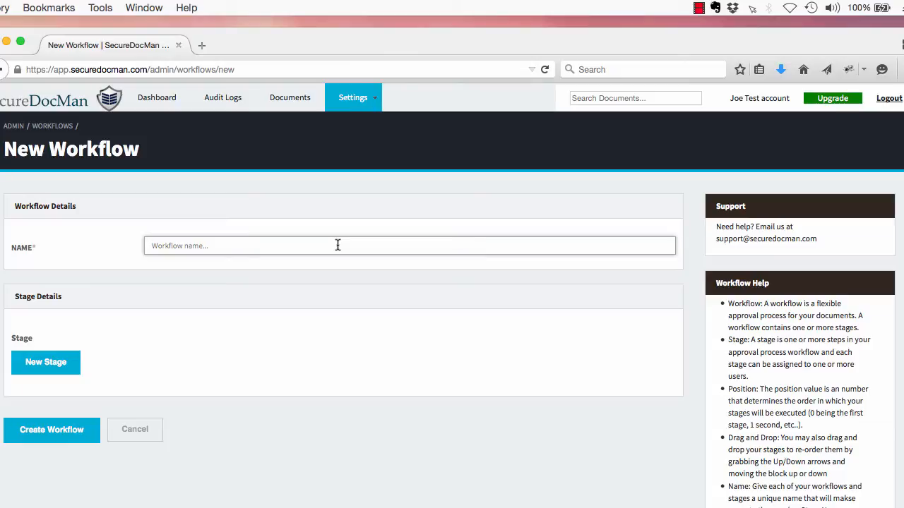
type("Cret")
key("BackSpace")
key("BackSpace")
key("BackSpace")
type("ontent Review")
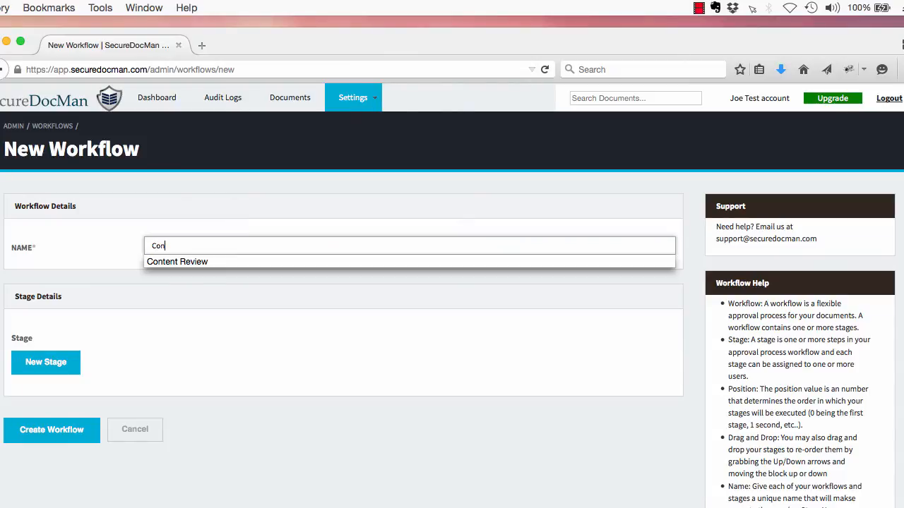
key("Down")
key("Return")
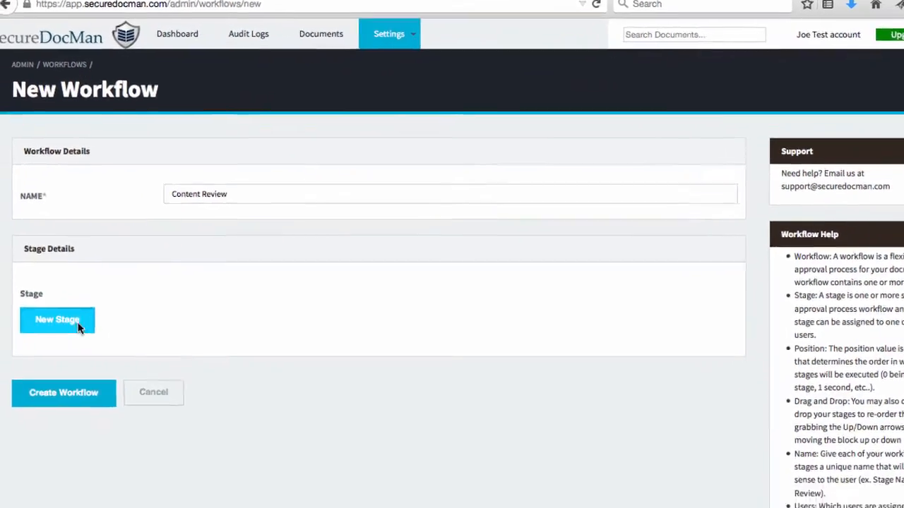
Add Stage 1 with the newly added user as approver and create the workflow.
left_click(71, 363)
left_click(171, 432)
type("st")
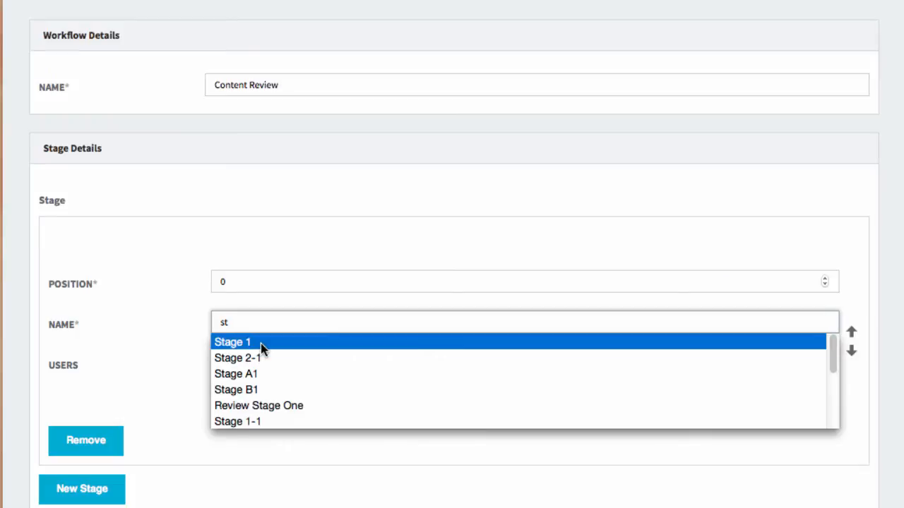
left_click(260, 343)
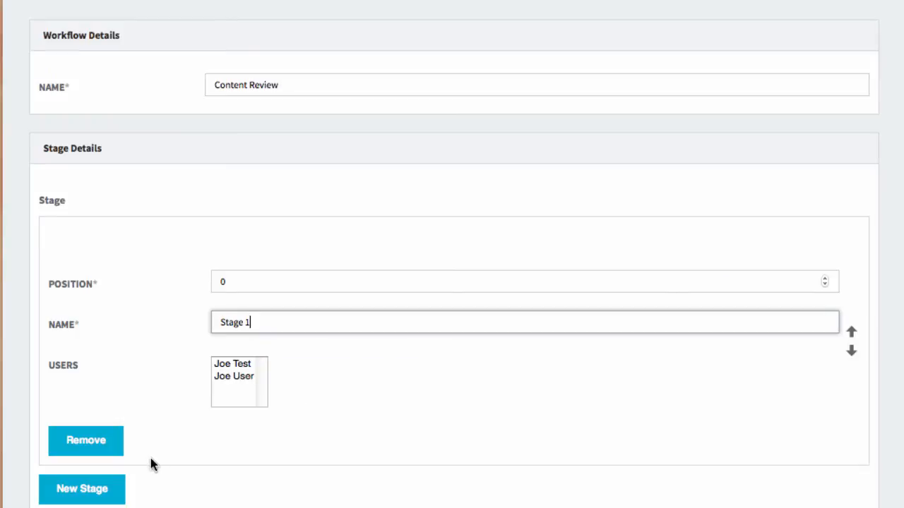
left_click(235, 378)
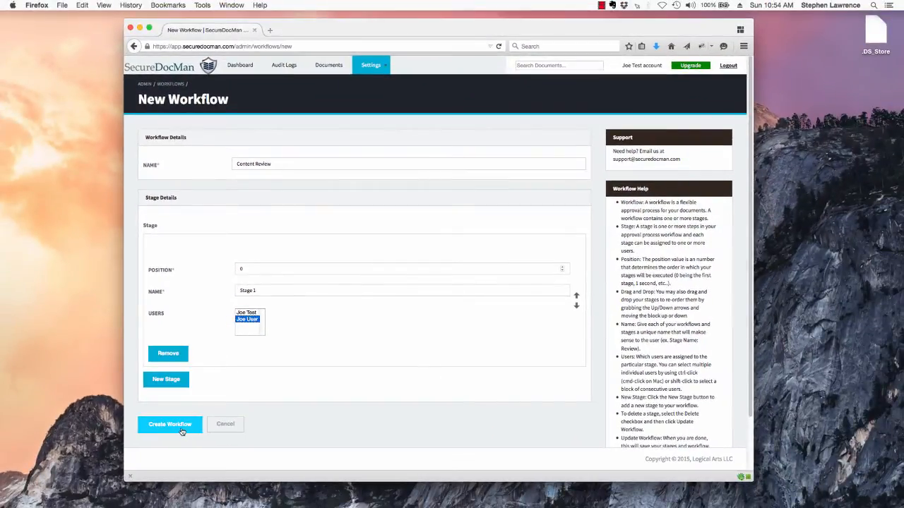
scroll(183, 431, "down", 2)
left_click(178, 369)
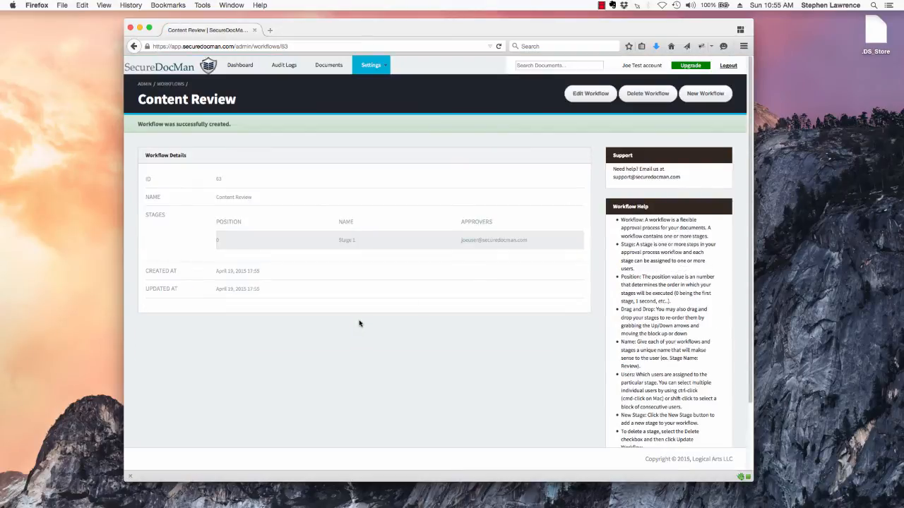
Start another workflow named Legal Review.
left_click(697, 101)
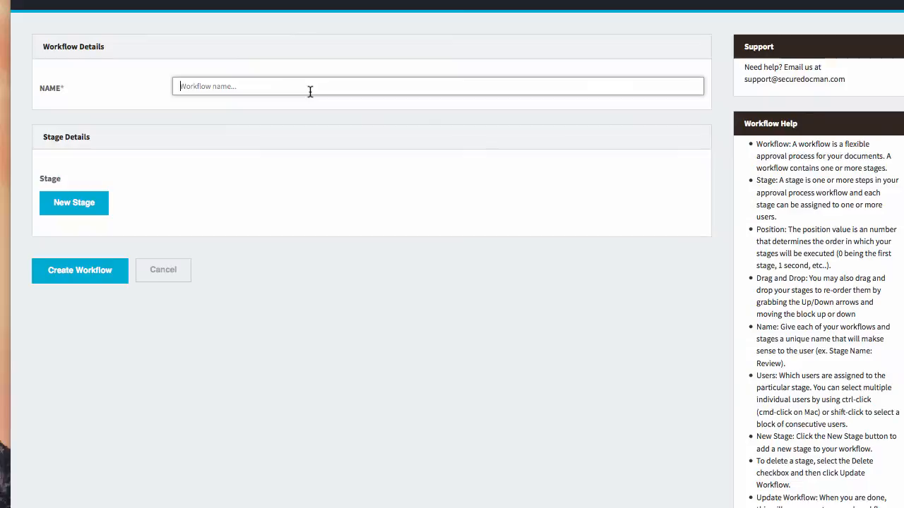
type("Lega")
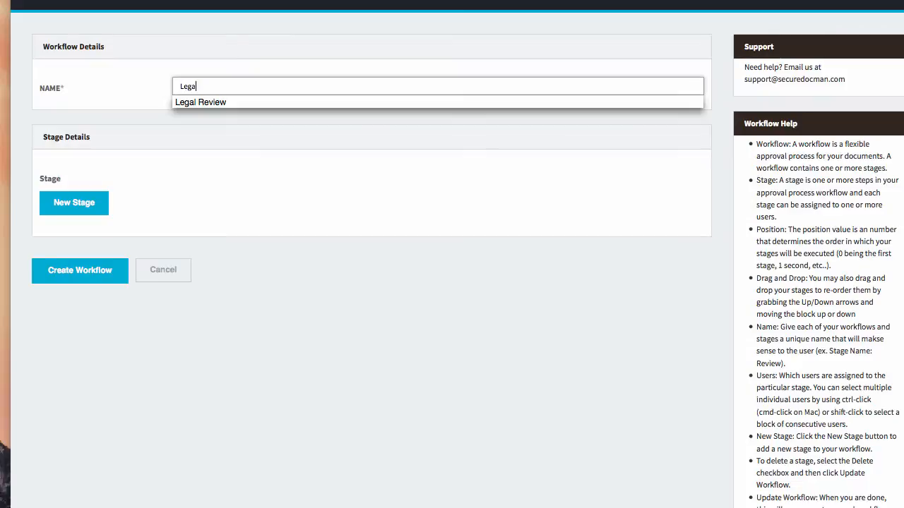
key("Down")
key("Return")
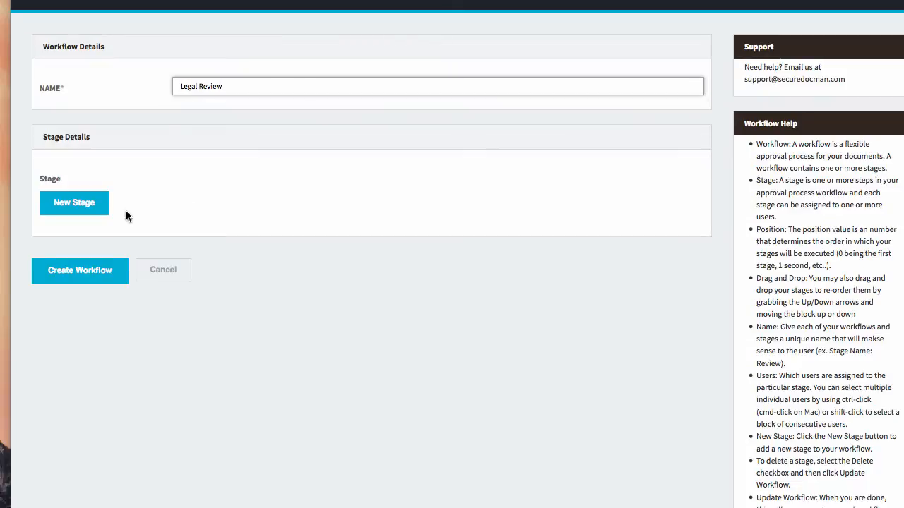
Add Stage 1 approved by the logged-in account and create the workflow.
left_click(91, 210)
left_click(211, 277)
type("st")
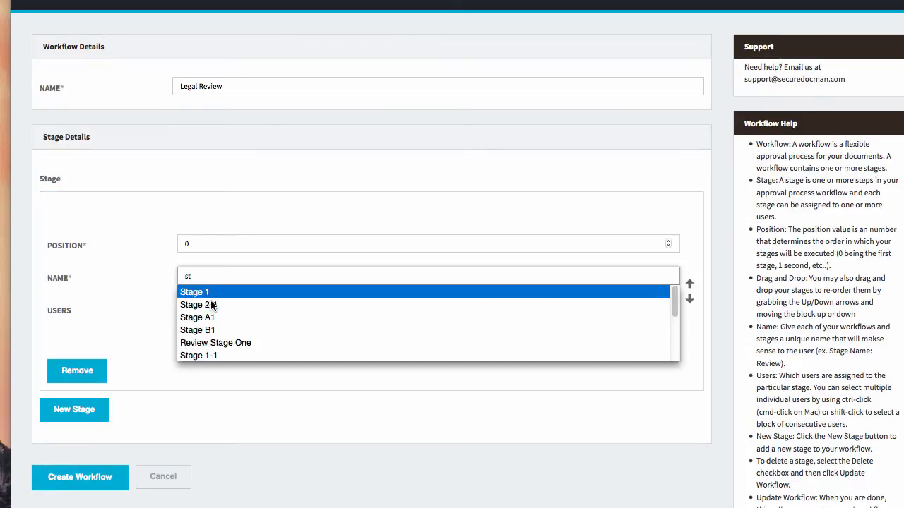
key("Return")
left_click(195, 311)
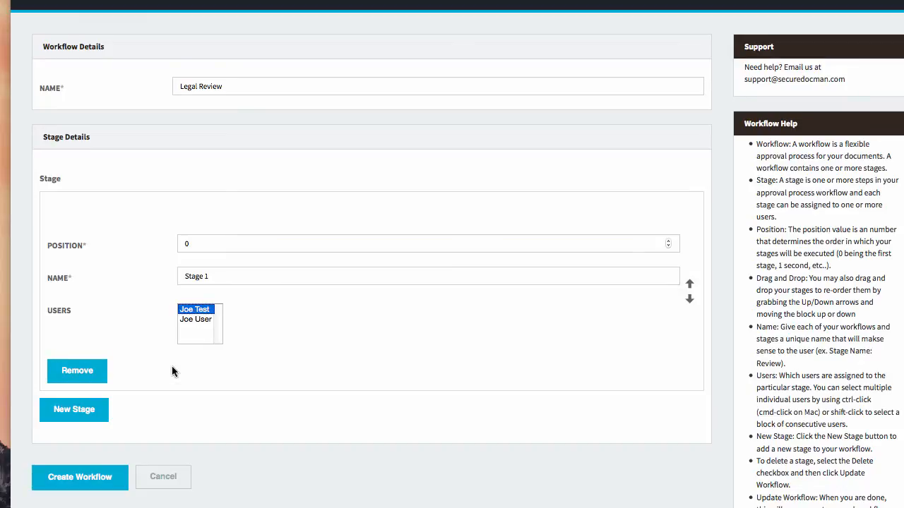
scroll(174, 369, "down", 1)
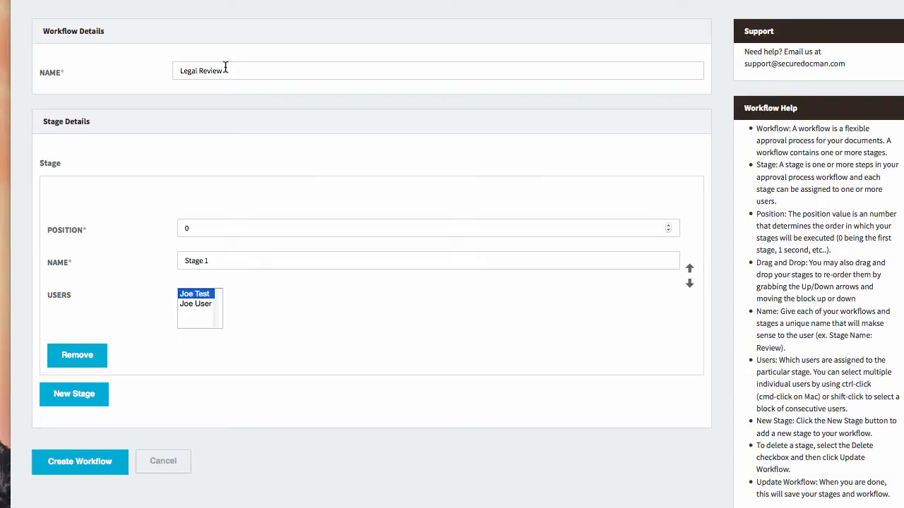
left_click(99, 474)
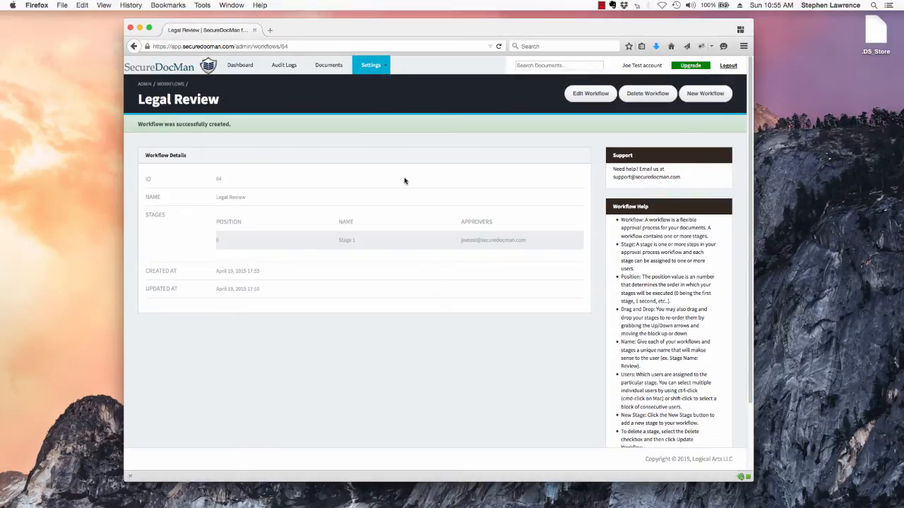
Start a new document and attach AMP_logos.jpg from the Test Documents folder as its file.
left_click(328, 64)
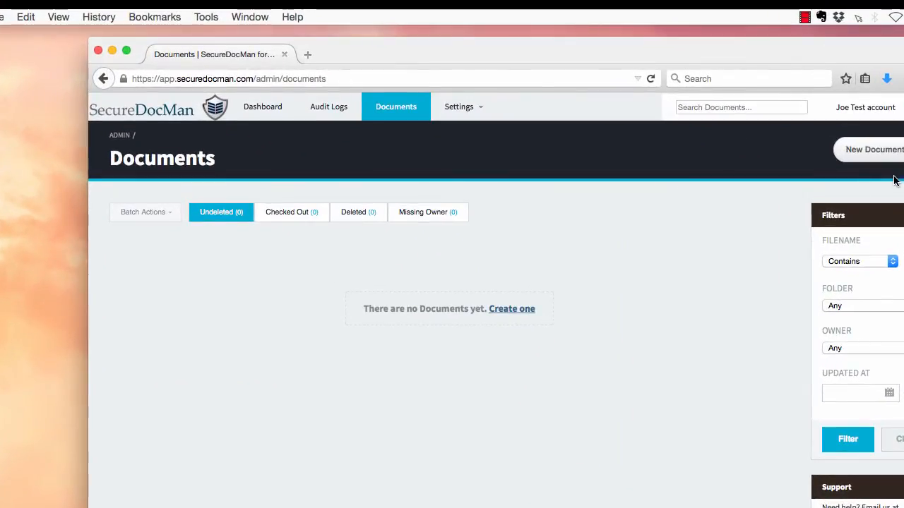
left_click(873, 149)
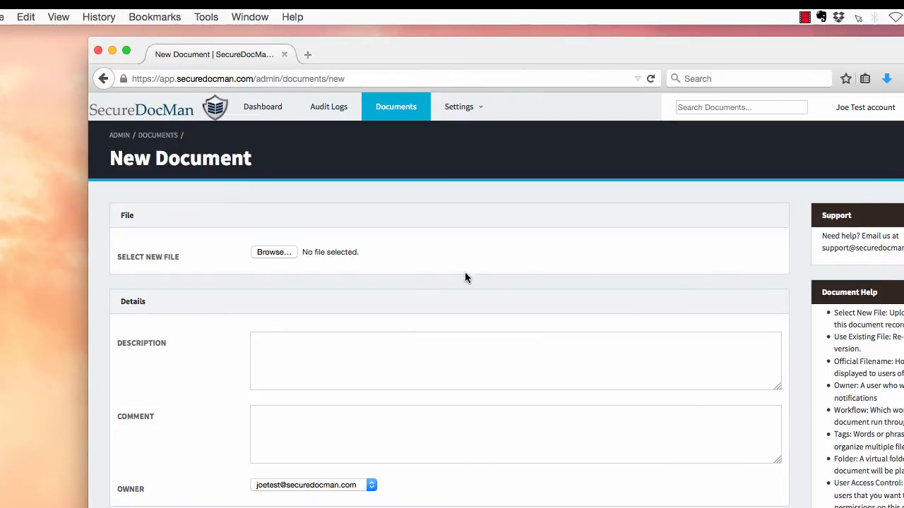
left_click(269, 254)
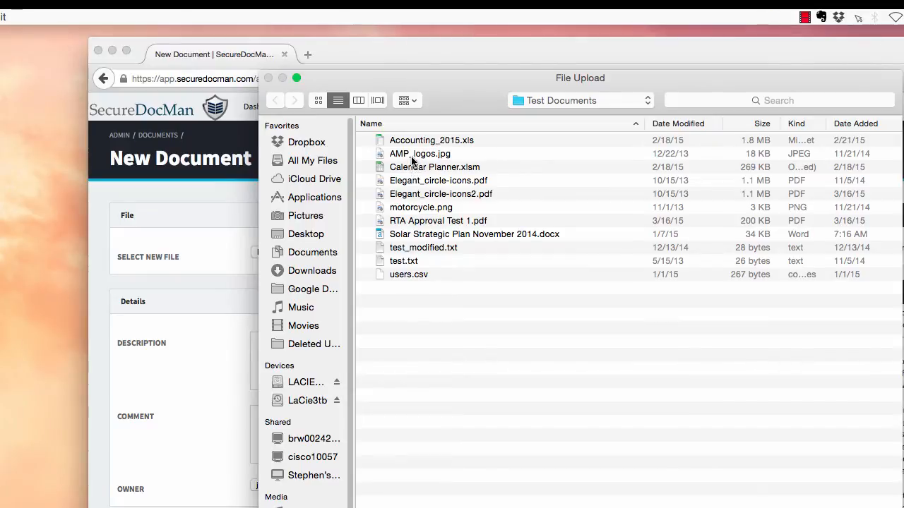
left_click(414, 154)
key("Return")
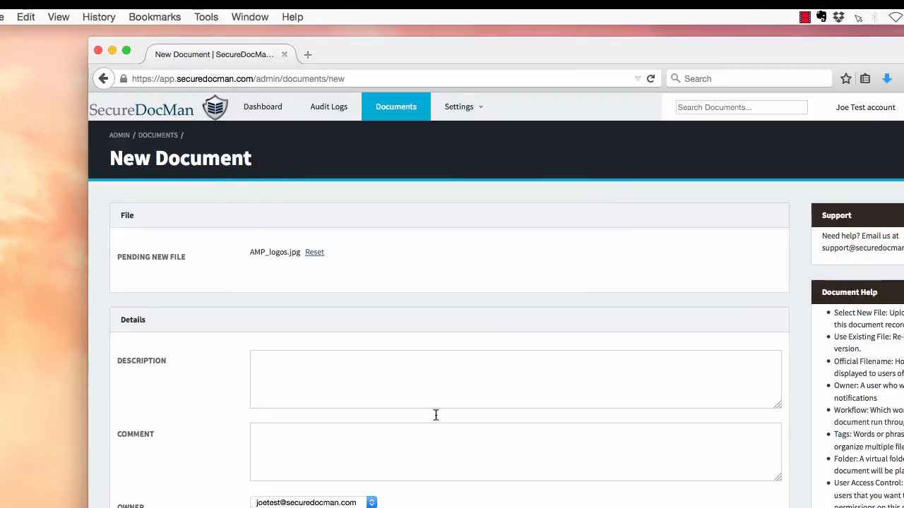
Enter 'Description' as the description and 'comment here' as the comment.
scroll(359, 309, "down", 3)
left_click(346, 302)
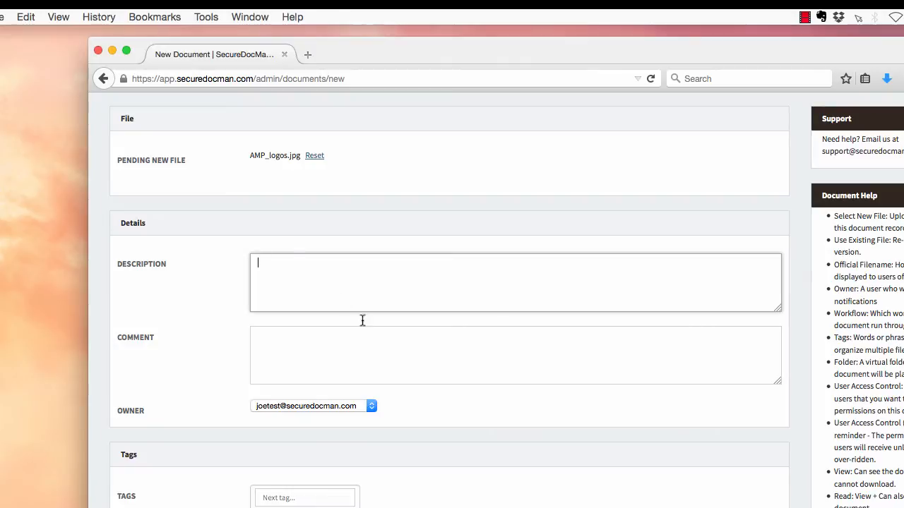
scroll(359, 395, "down", 8)
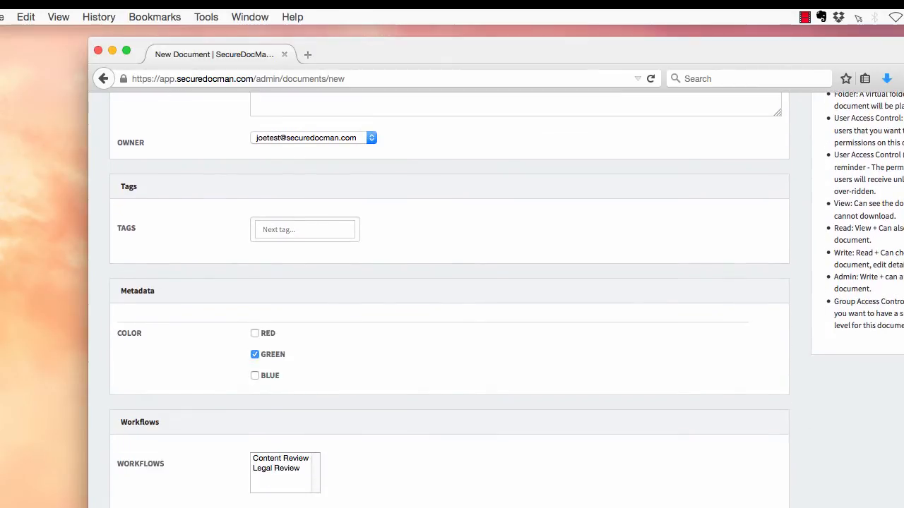
scroll(348, 423, "up", 8)
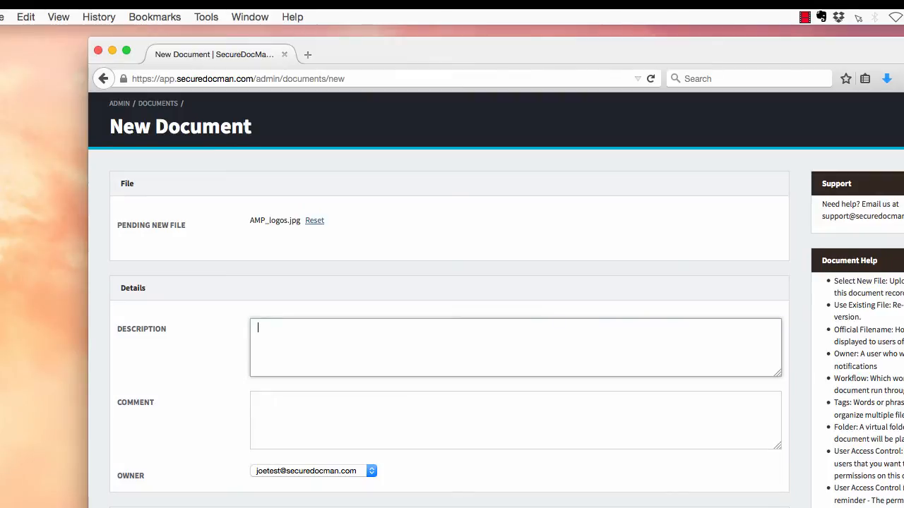
type("Description")
key("Tab")
type("co")
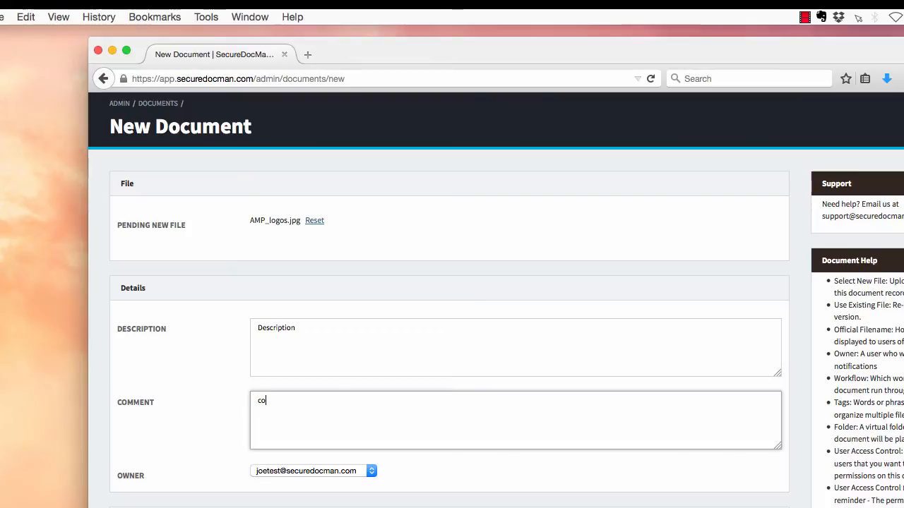
type("mment here")
Leave the document's owner set to the current owner.
scroll(332, 367, "down", 5)
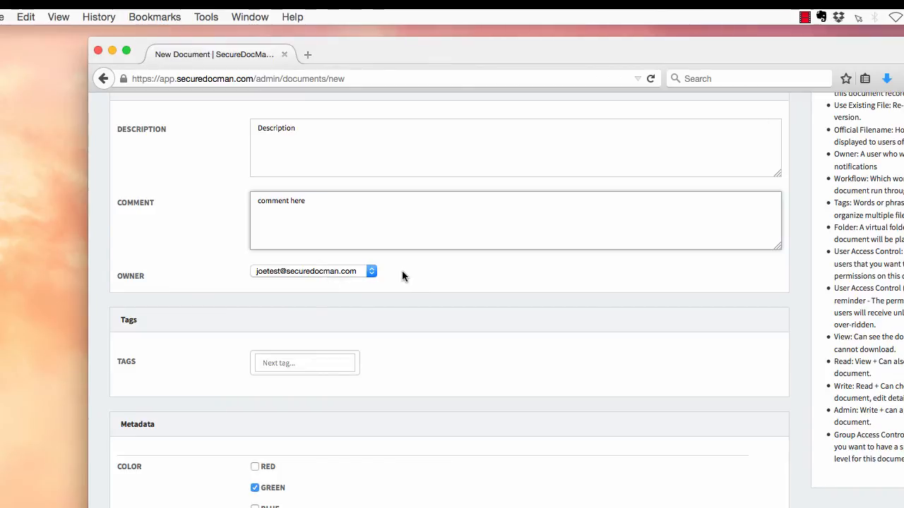
left_click(344, 272)
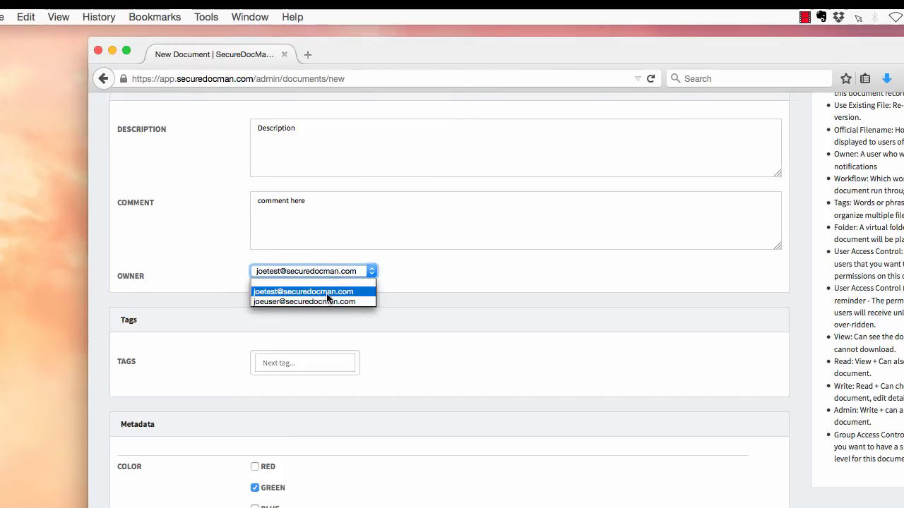
left_click(366, 292)
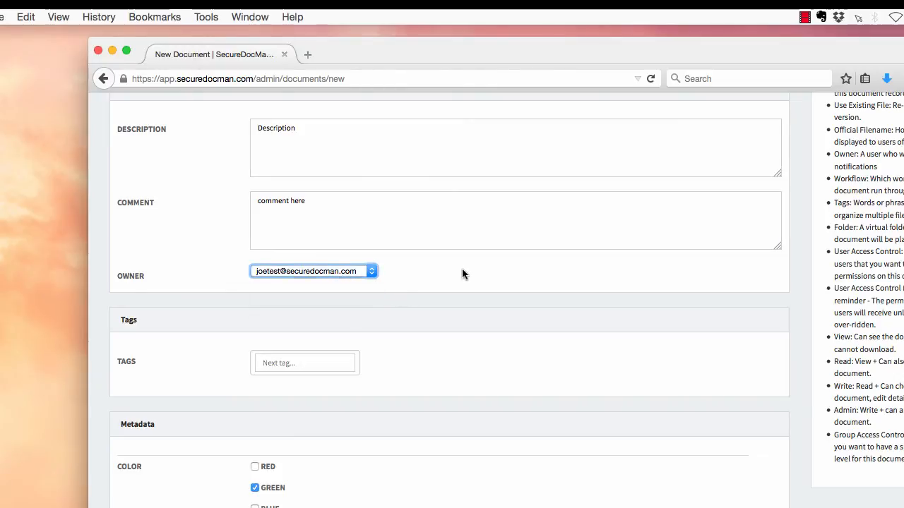
scroll(473, 327, "down", 3)
left_click(300, 265)
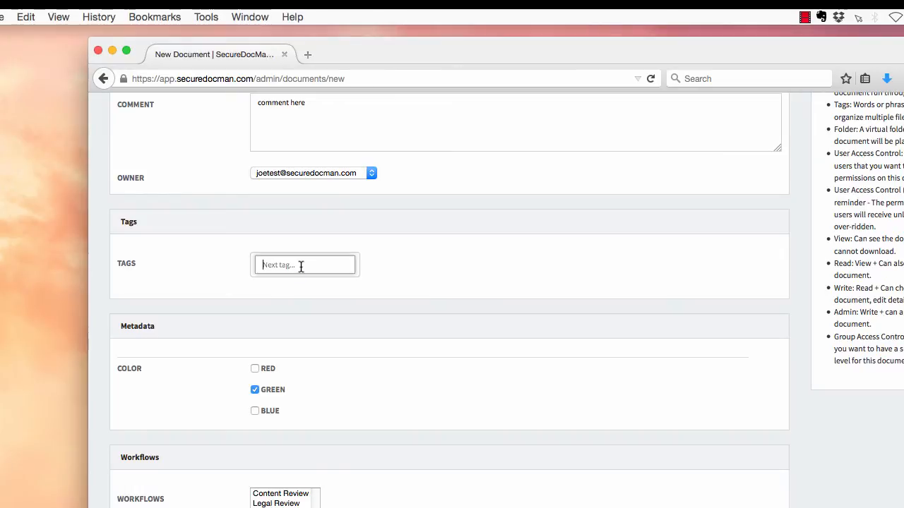
Add the tags api and trp to the new document.
type("api")
key("Return")
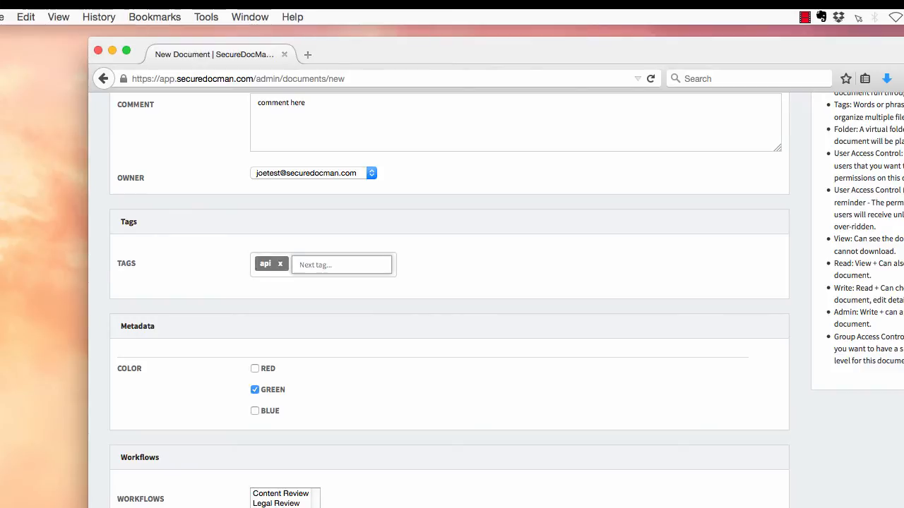
type("trp")
key("Return")
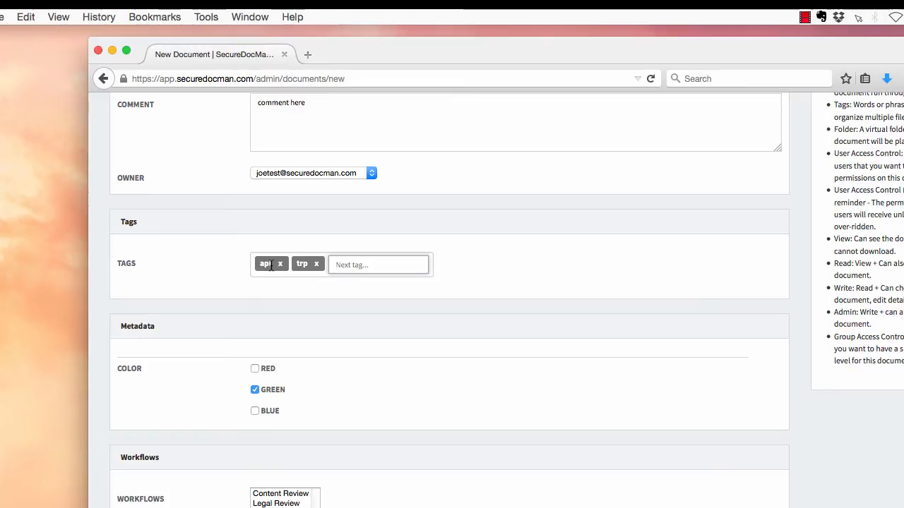
scroll(363, 351, "down", 1)
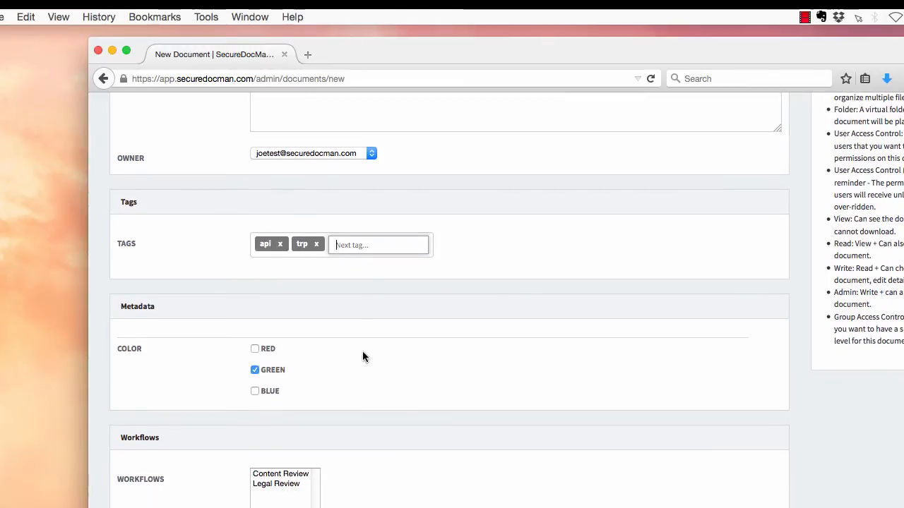
left_click(289, 312)
Set the colour to Red and assign the Content Review and Legal Review workflows.
scroll(120, 324, "down", 1)
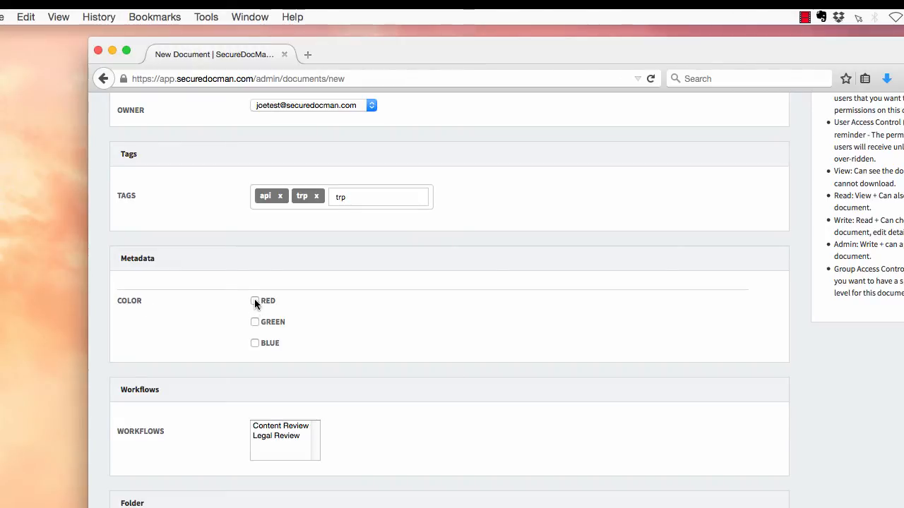
left_click(255, 302)
scroll(420, 346, "down", 3)
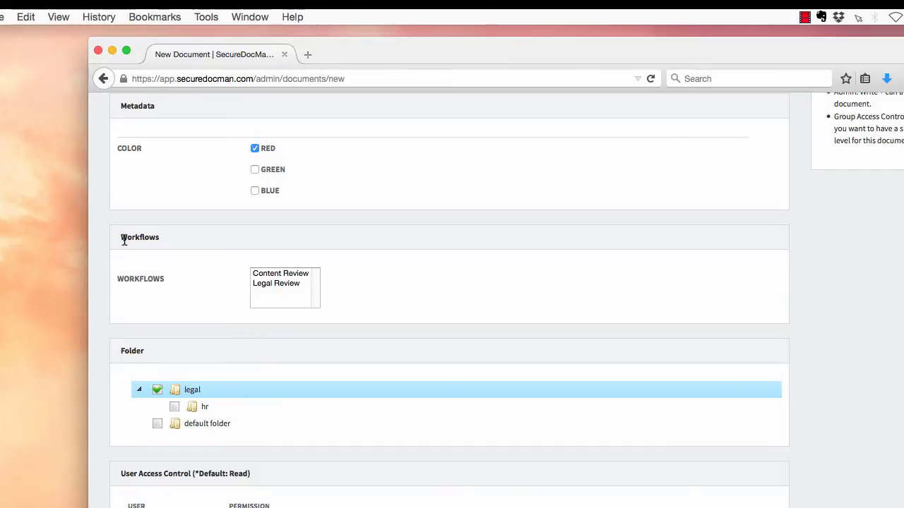
right_click(294, 276)
key("Escape")
left_click(280, 277)
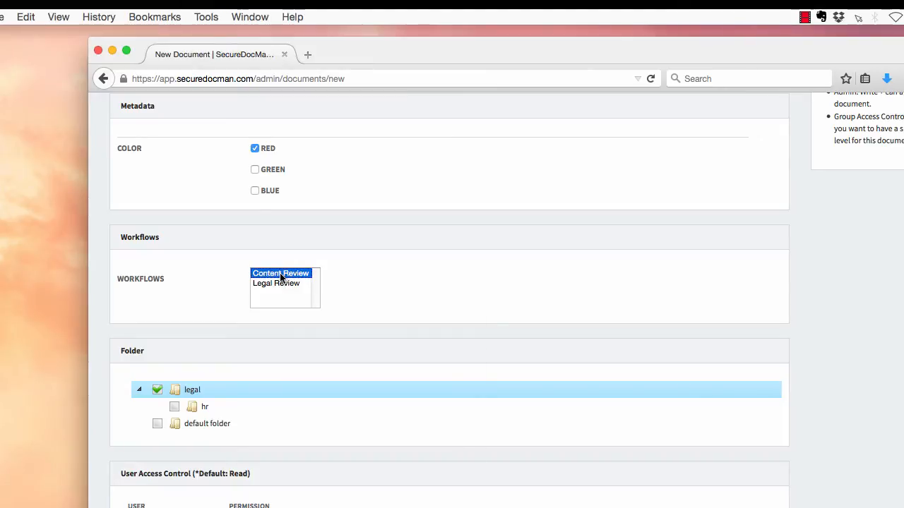
left_click(282, 284, "shift")
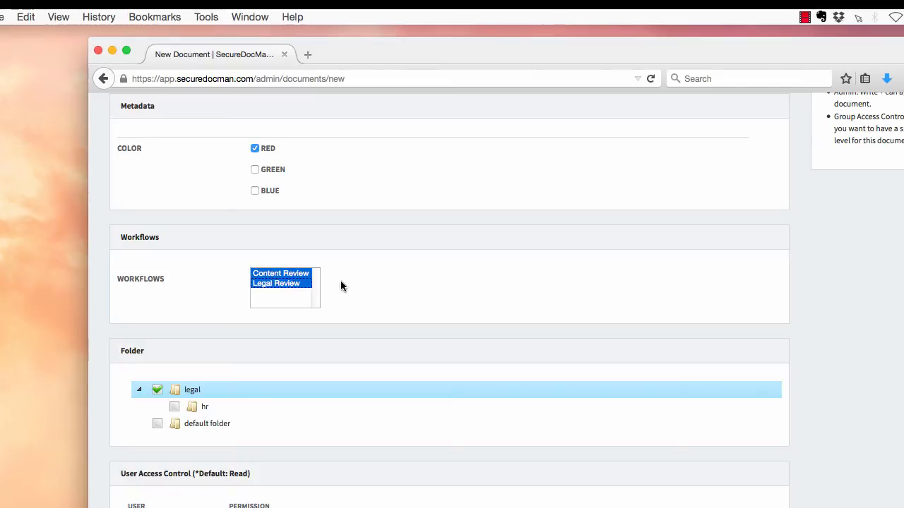
scroll(402, 318, "down", 1)
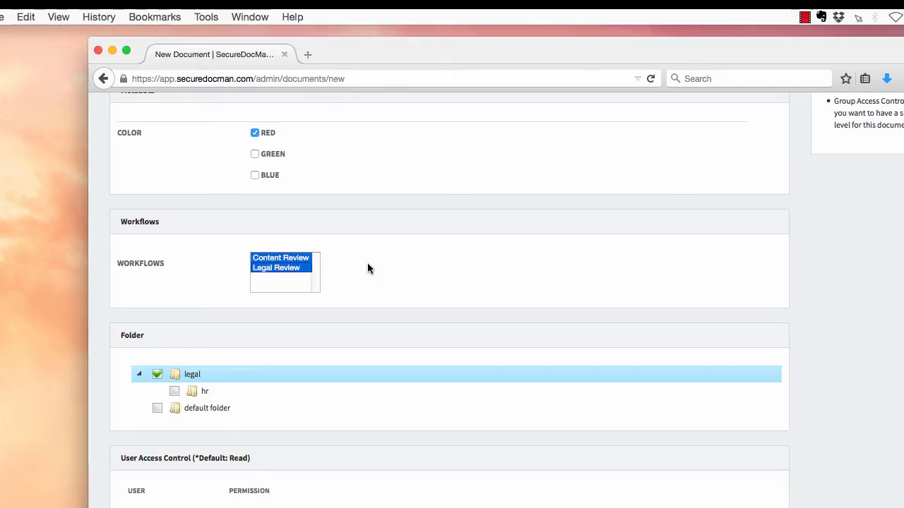
scroll(428, 287, "up", 2)
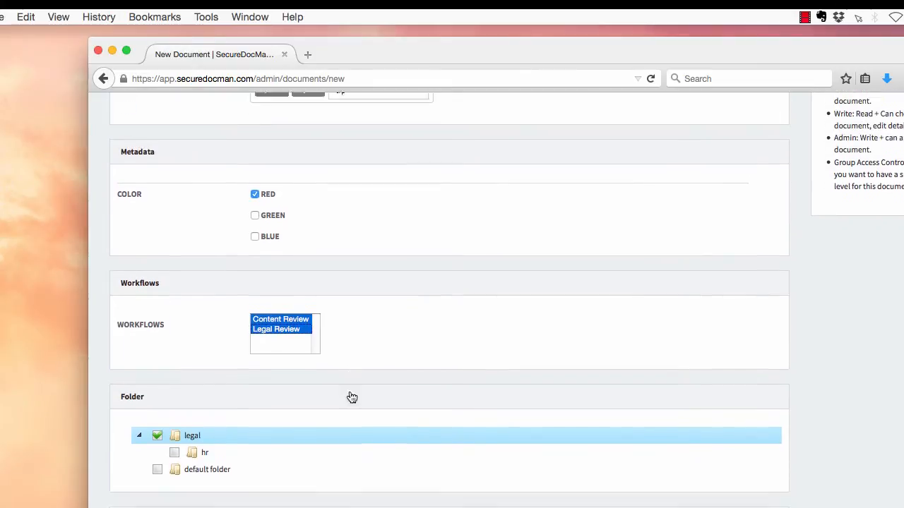
scroll(351, 397, "down", 5)
File the document in the legal/hr folder, noting the default Read permission.
left_click(177, 300)
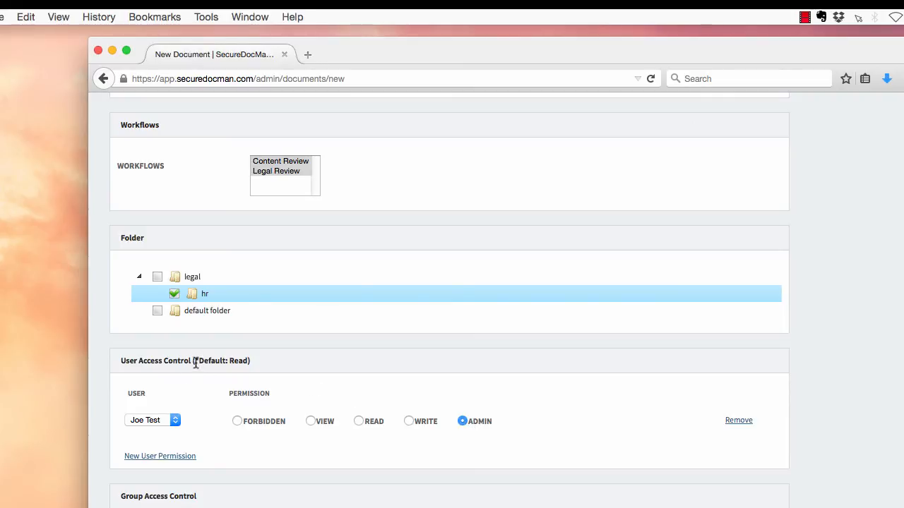
left_click_drag(195, 361, 246, 360)
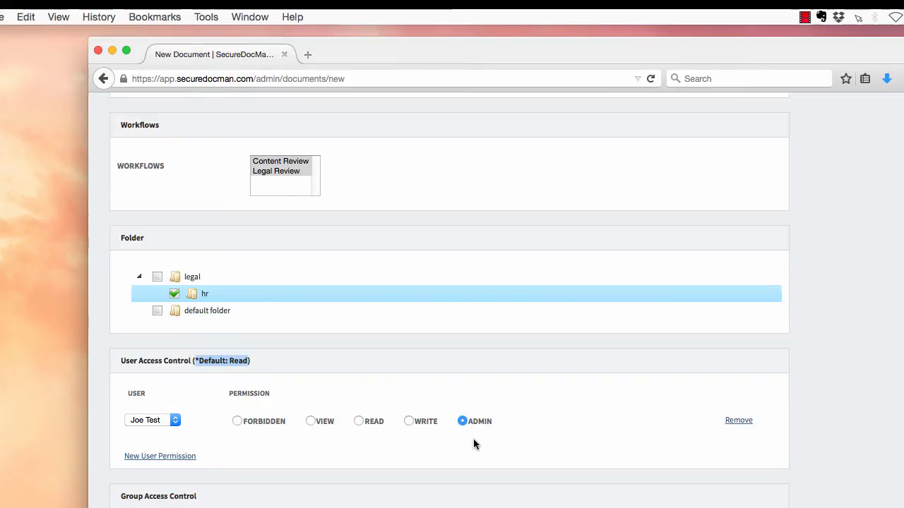
double_click(238, 361)
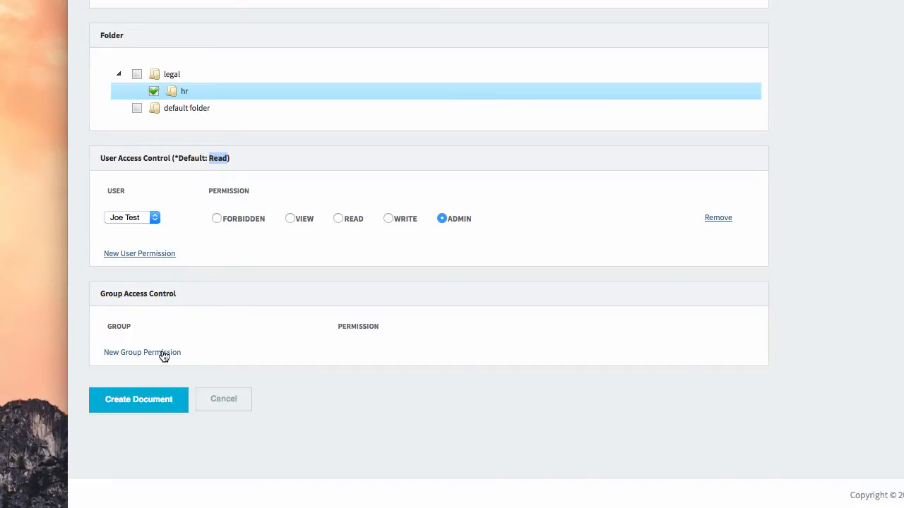
Grant the legal group Write permission and create the document.
left_click(162, 353)
left_click(138, 353)
left_click(136, 362)
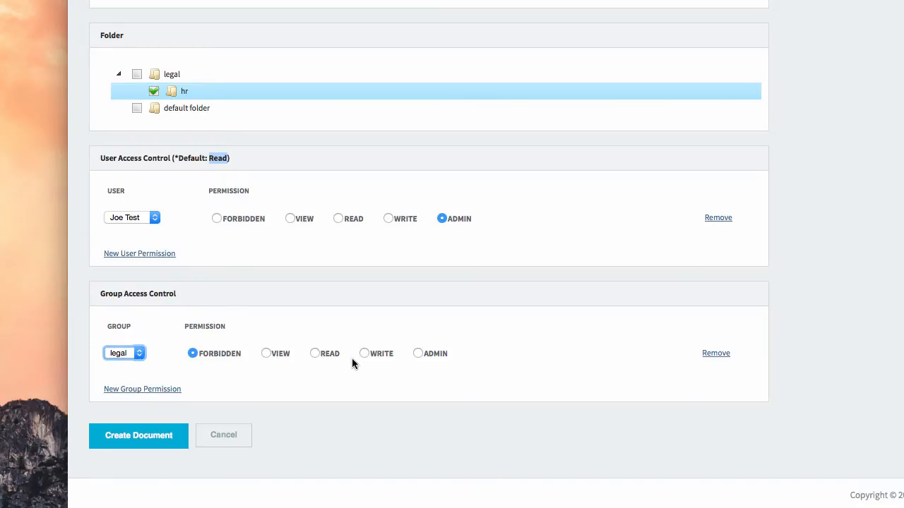
left_click(363, 354)
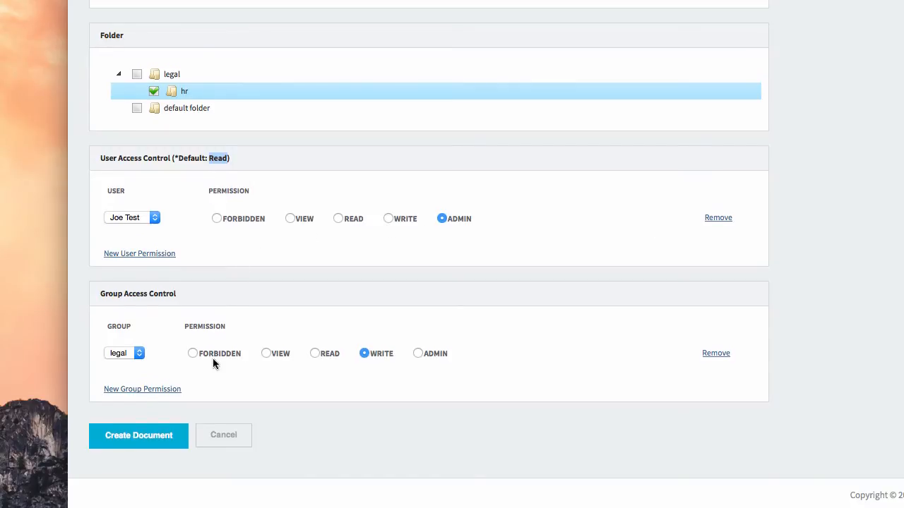
scroll(213, 359, "down", 1)
left_click(141, 422)
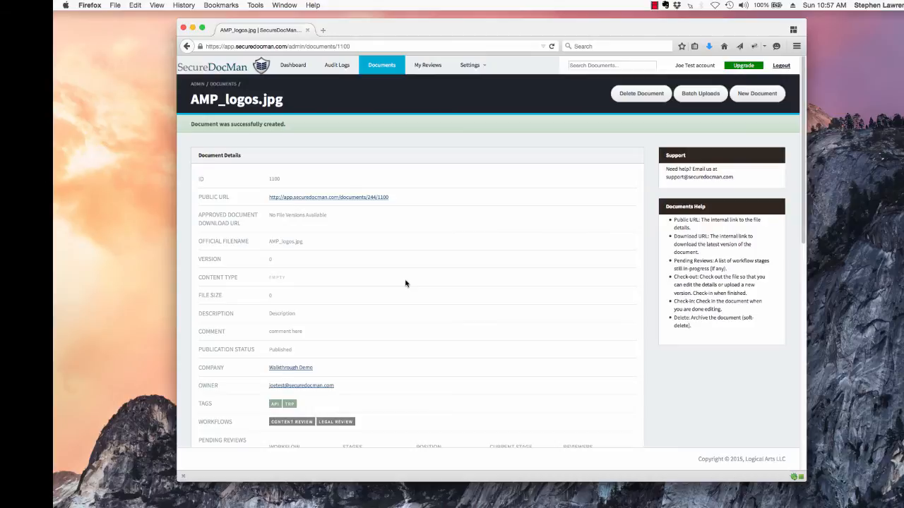
scroll(460, 240, "down", 2)
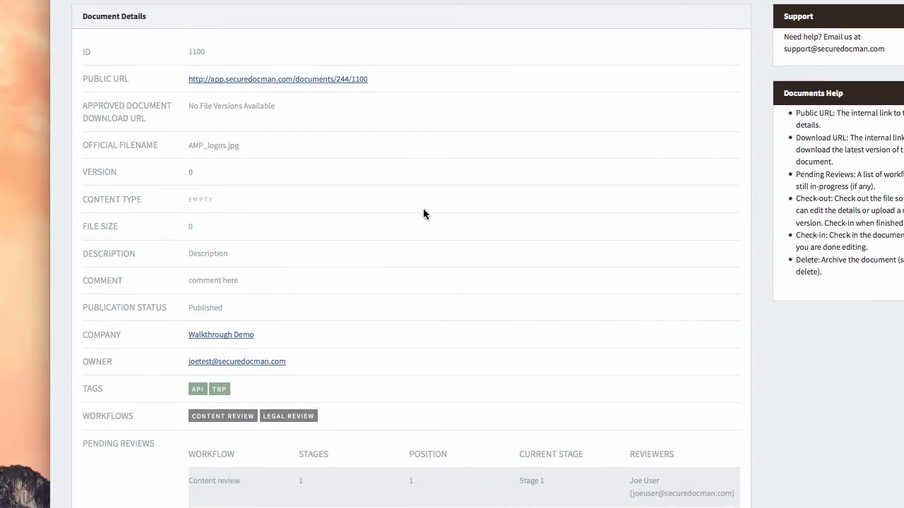
scroll(360, 194, "down", 4)
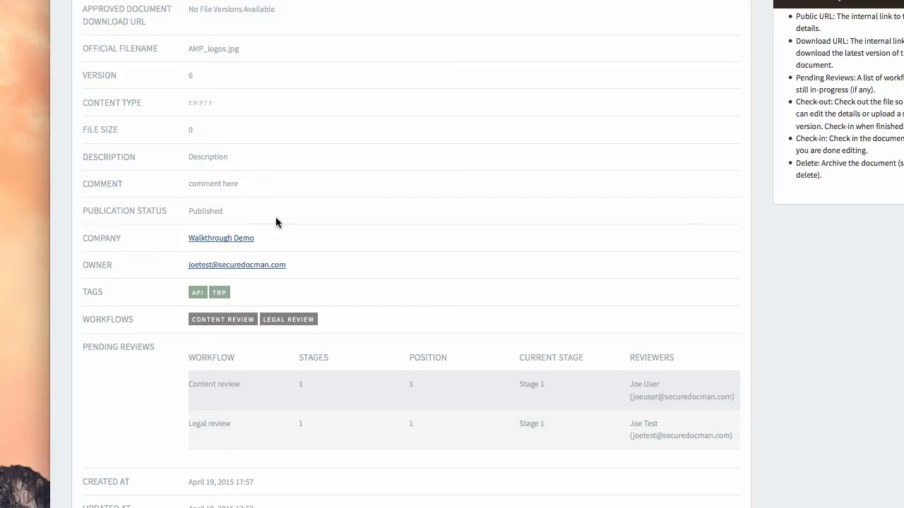
scroll(301, 221, "down", 3)
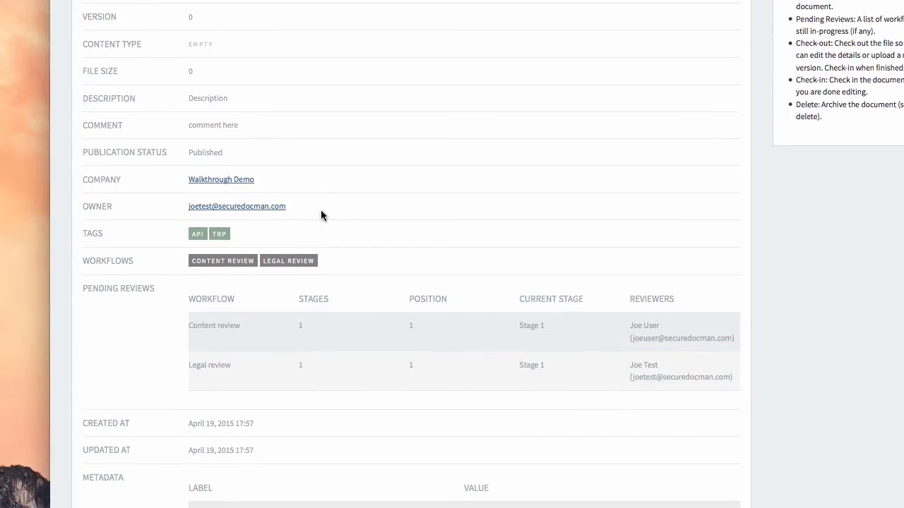
scroll(304, 251, "down", 5)
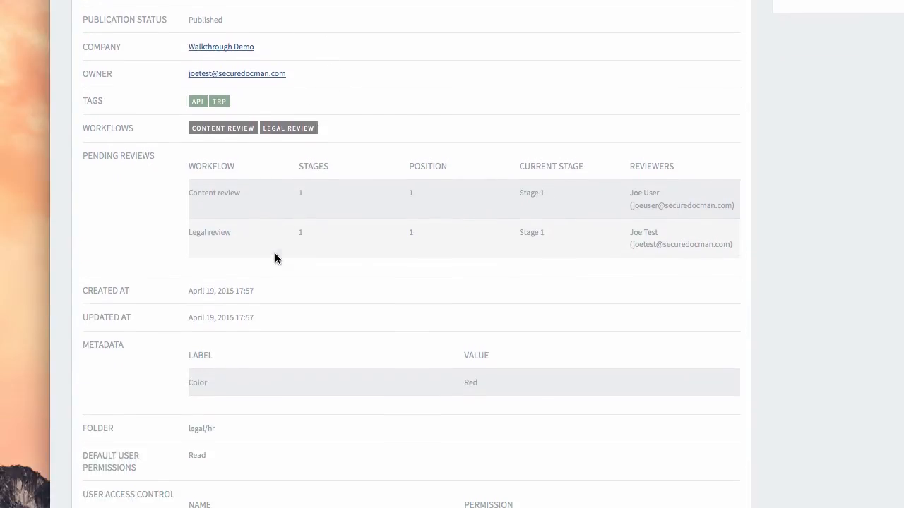
left_click_drag(82, 148, 154, 150)
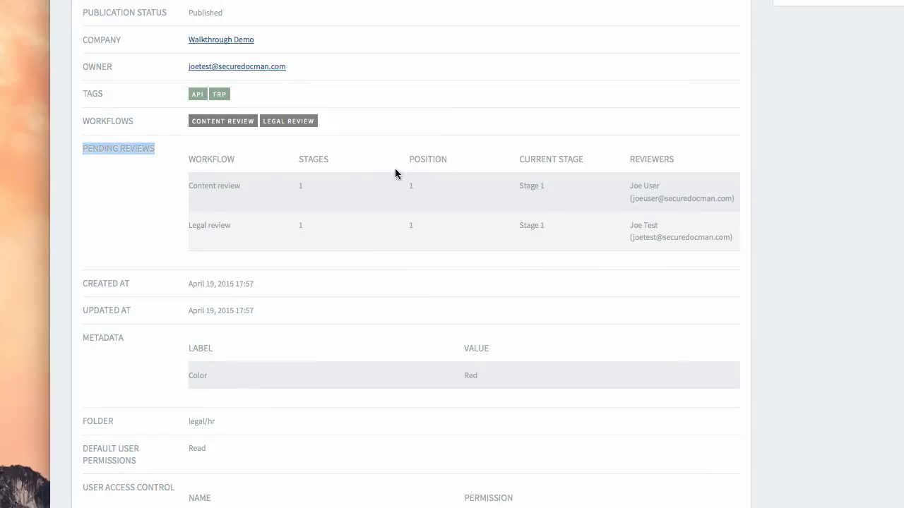
left_click(238, 196)
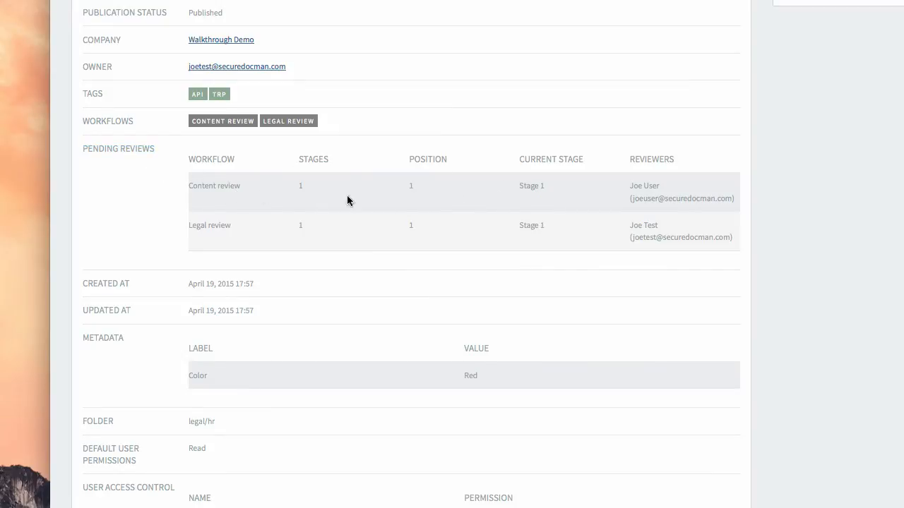
triple_click(525, 188)
scroll(367, 233, "down", 3)
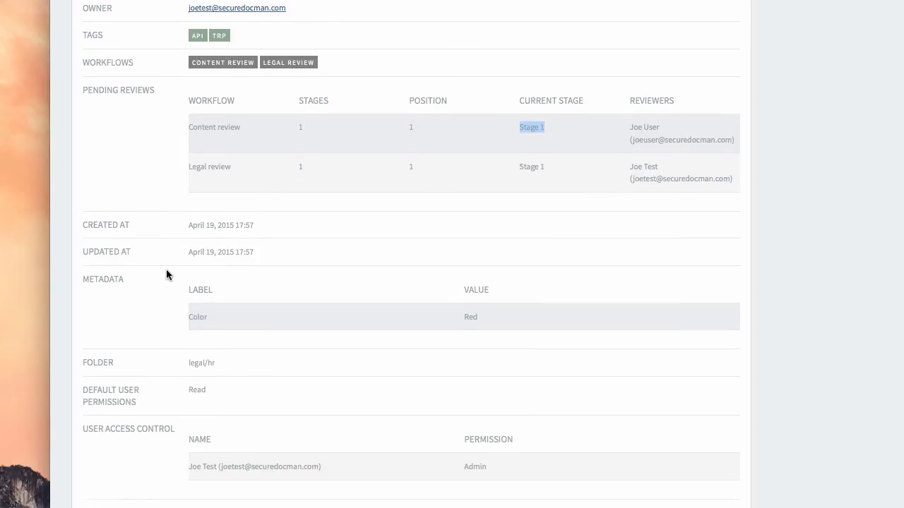
scroll(342, 297, "down", 2)
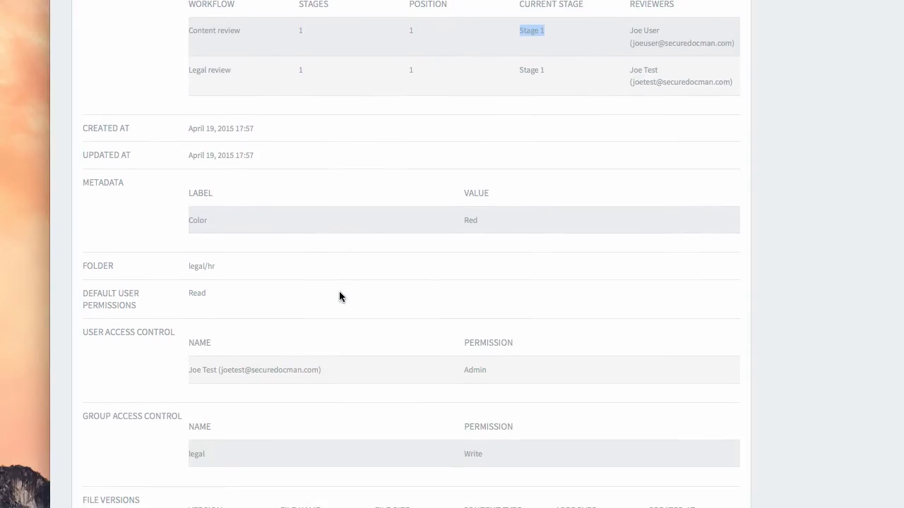
scroll(313, 315, "down", 2)
scroll(121, 307, "down", 2)
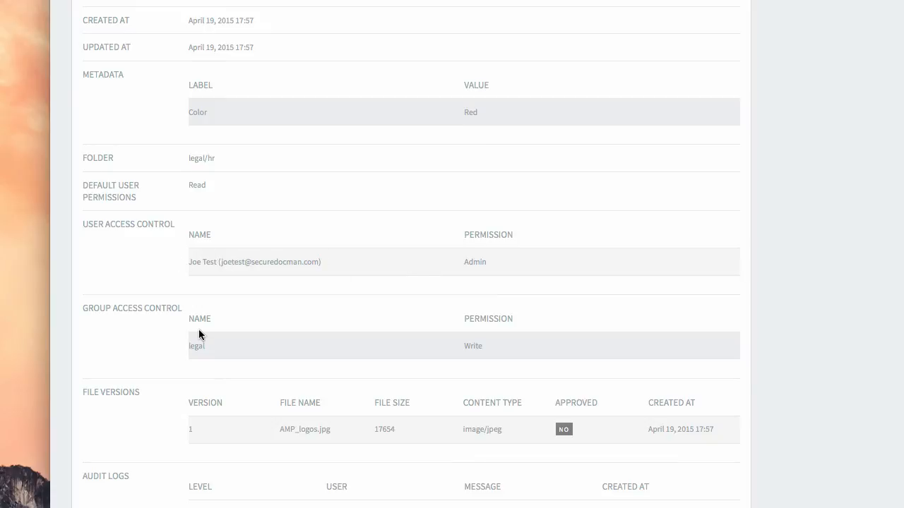
scroll(239, 286, "down", 2)
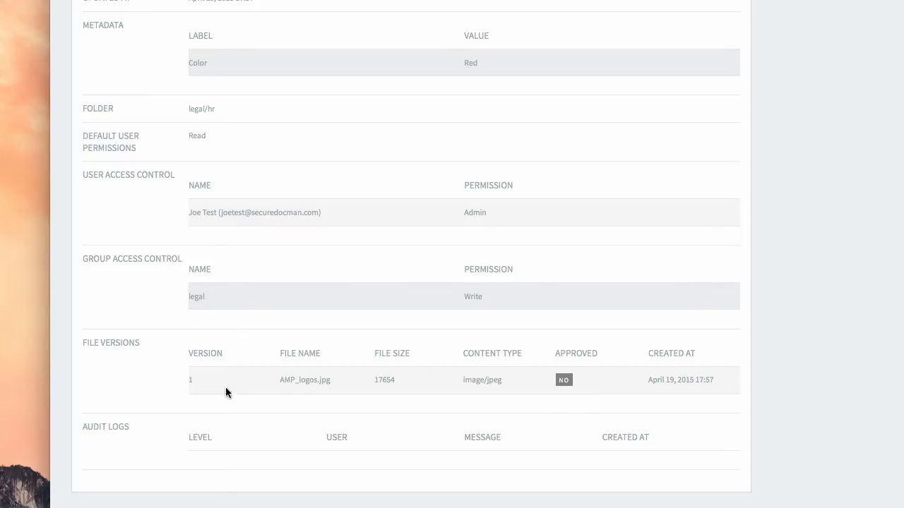
scroll(244, 390, "down", 1)
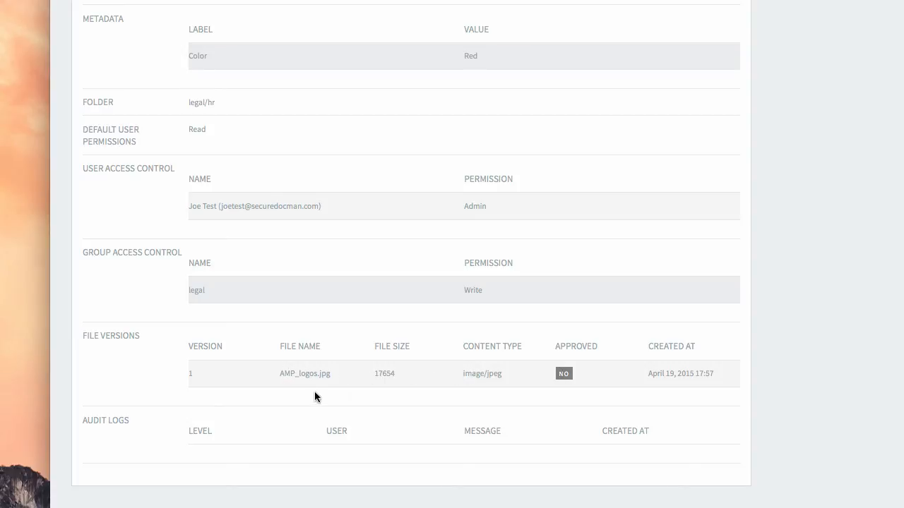
scroll(383, 365, "up", 10)
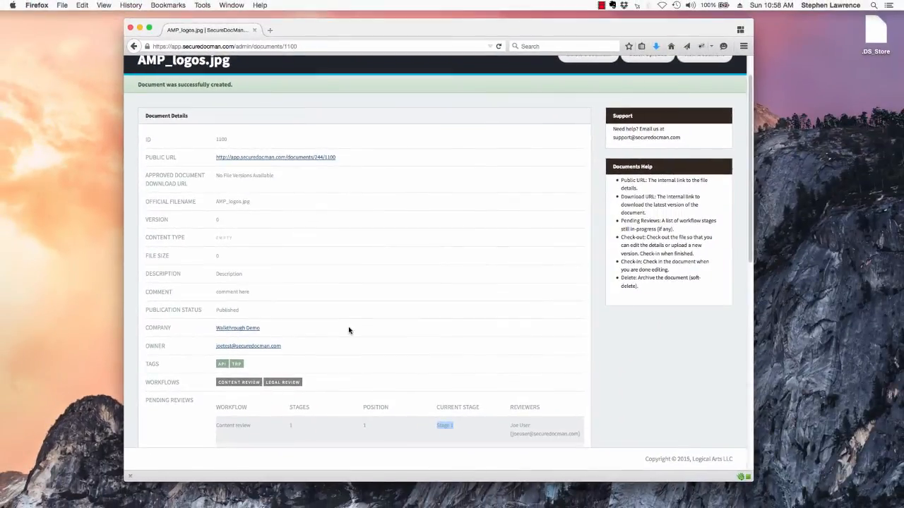
scroll(349, 329, "up", 2)
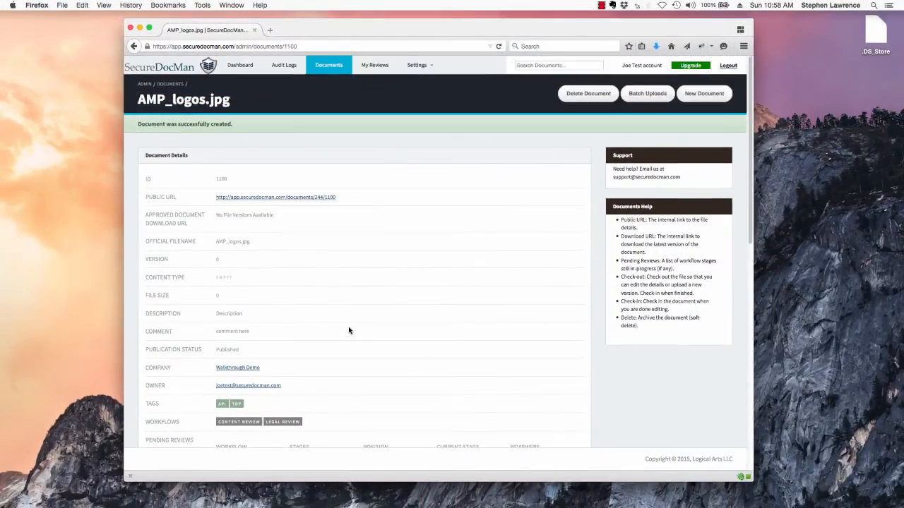
Show the Documents list, select all, and close Batch Actions without choosing one.
left_click(335, 65)
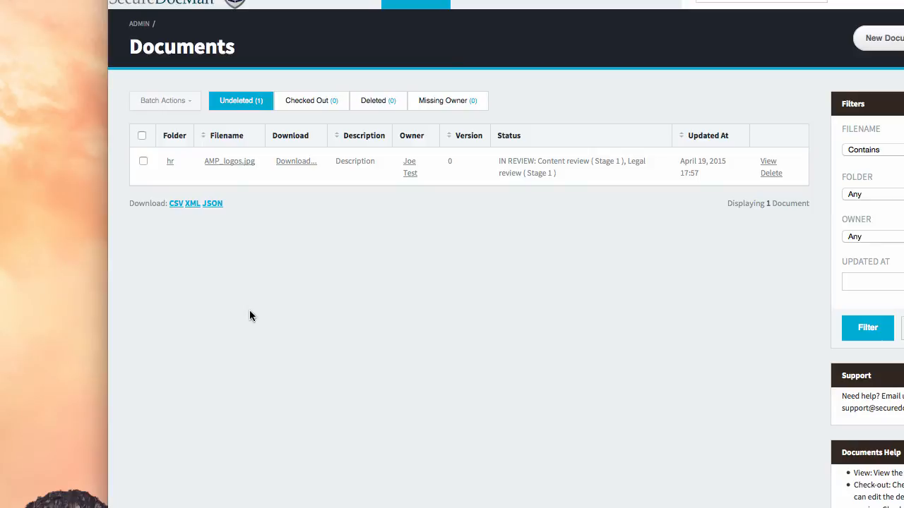
left_click(142, 136)
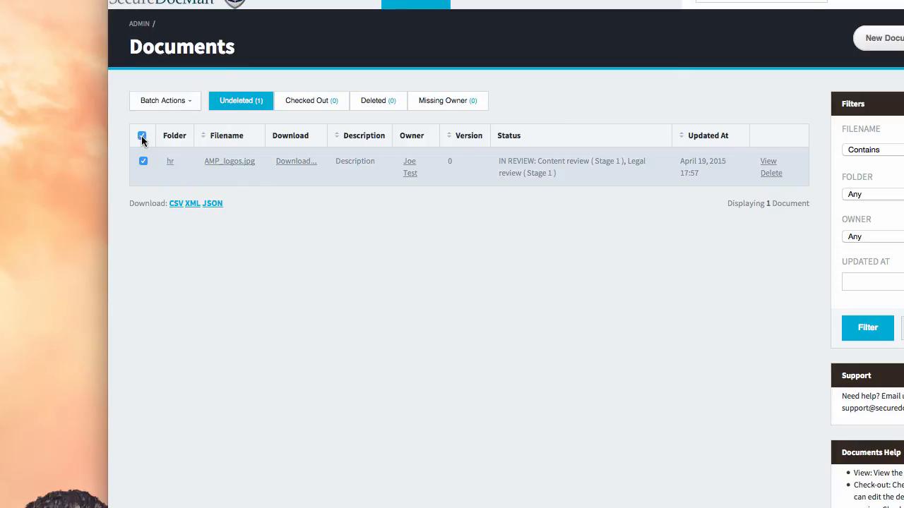
left_click(157, 102)
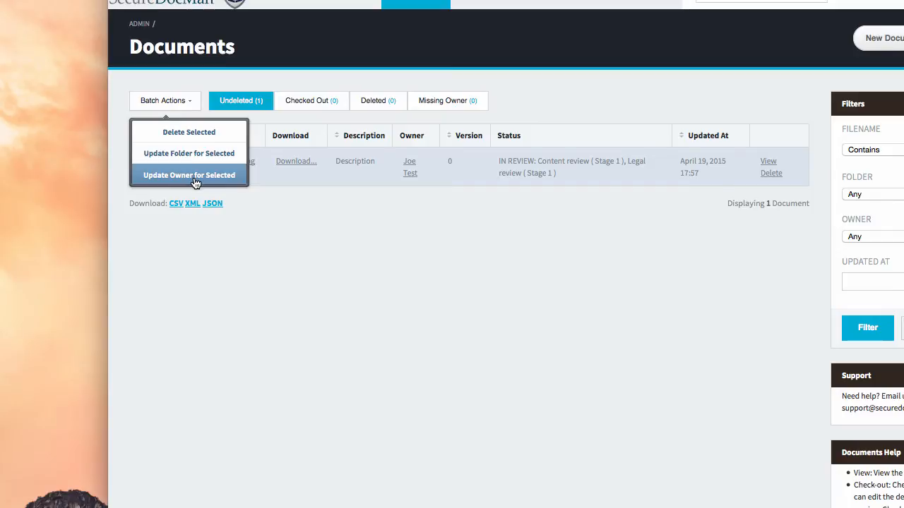
left_click(522, 254)
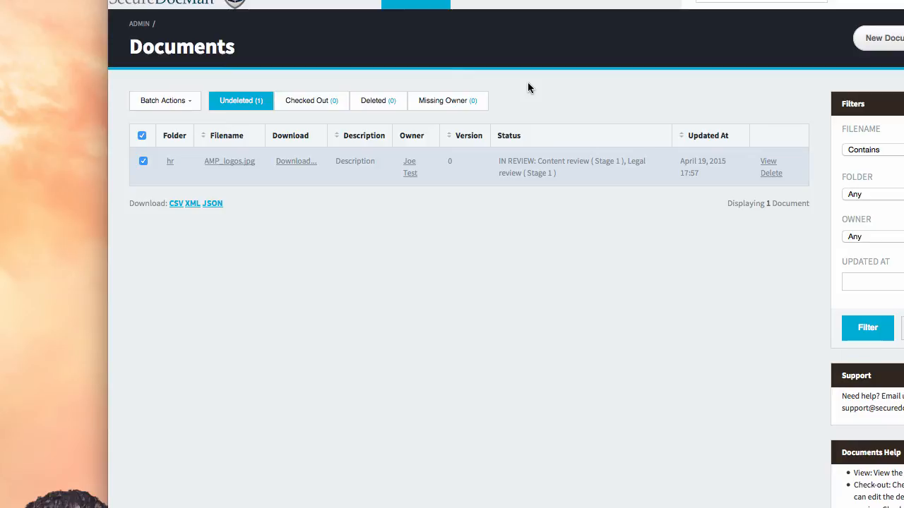
Highlight AMP_logos.jpg's Content review Stage 1 status in the list.
left_click_drag(594, 164, 620, 160)
left_click(553, 160)
left_click_drag(553, 160, 574, 159)
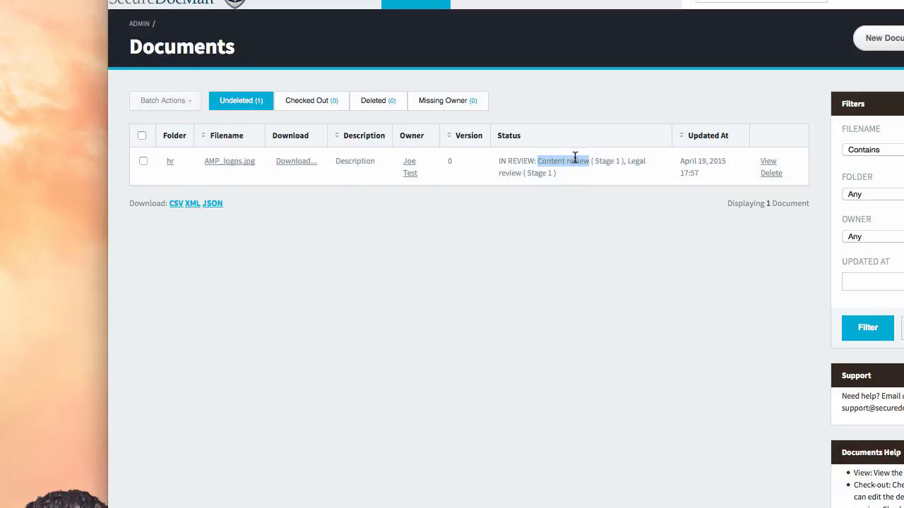
left_click(574, 164)
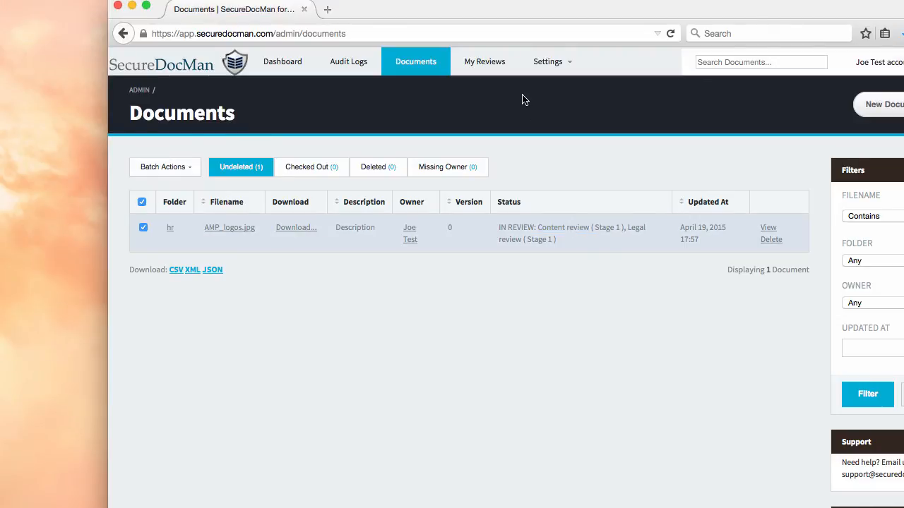
Open AMP_logos.jpg's Content Review from My Reviews, cancelling the file download.
left_click(487, 75)
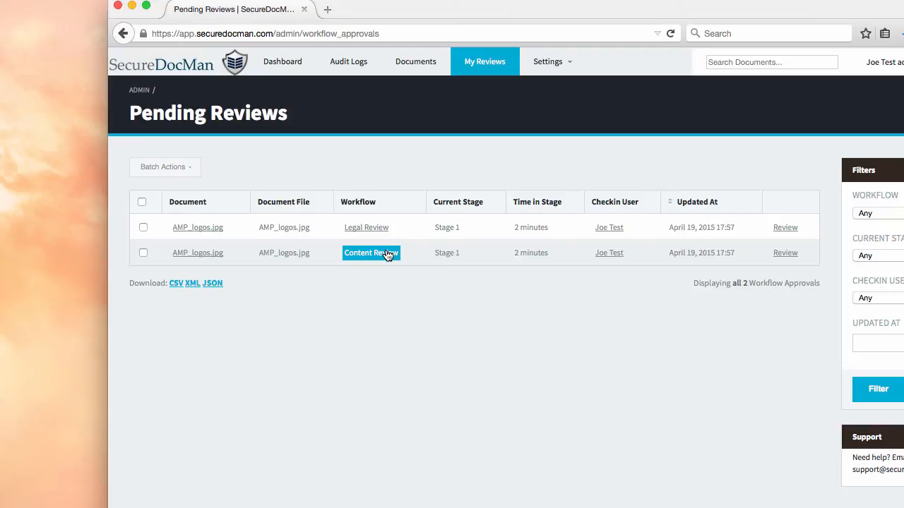
left_click(788, 254)
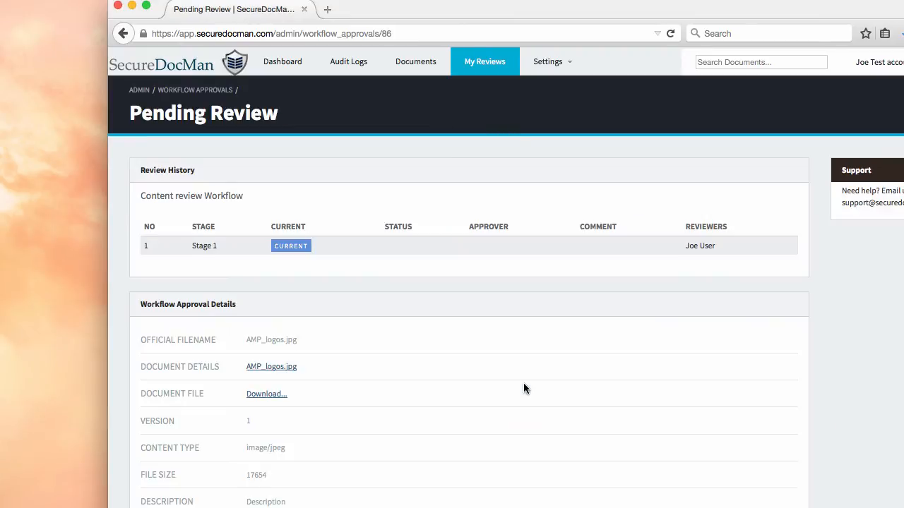
scroll(449, 252, "down", 4)
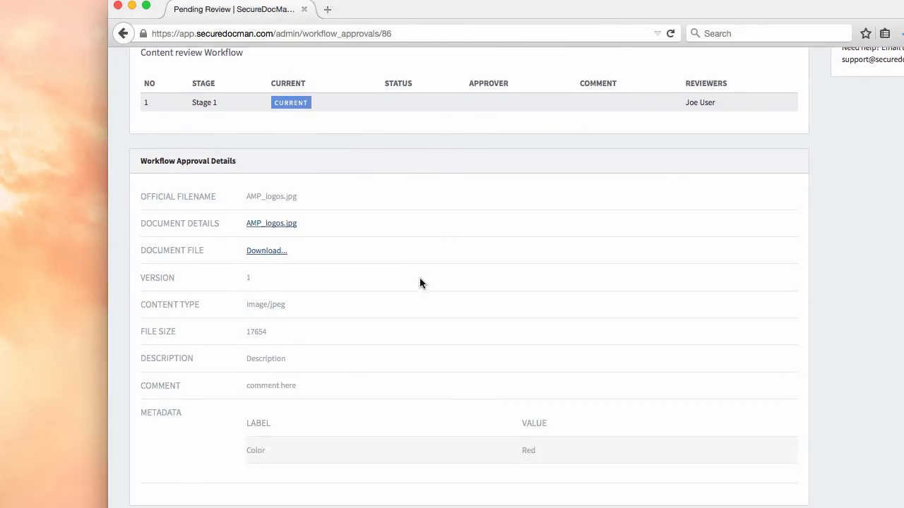
left_click(265, 252)
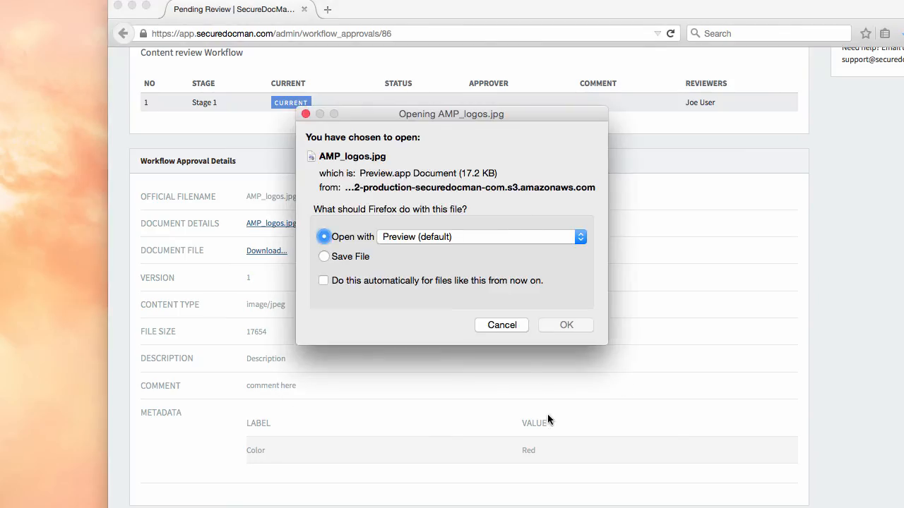
left_click(498, 324)
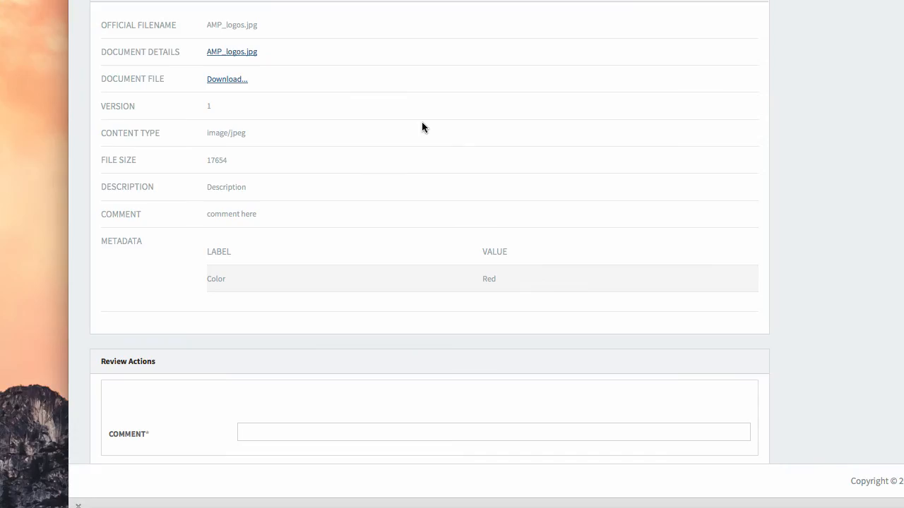
Approve AMP_logos.jpg's content review with the comment 'comment', then return to Documents.
scroll(460, 294, "down", 4)
left_click(326, 469)
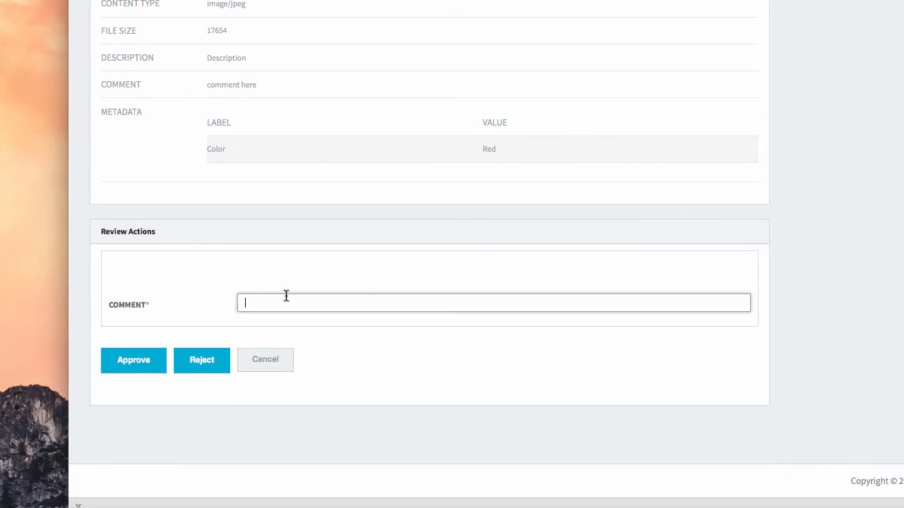
type("comment")
left_click(130, 362)
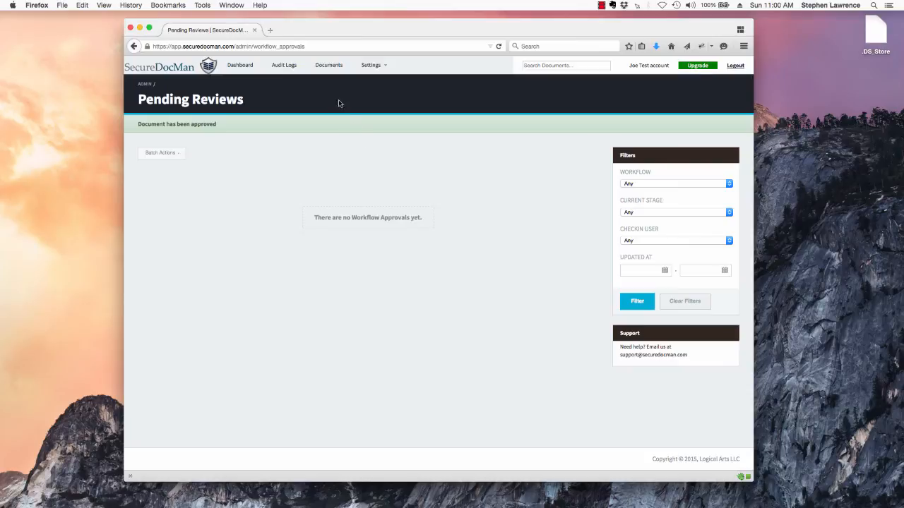
left_click(328, 67)
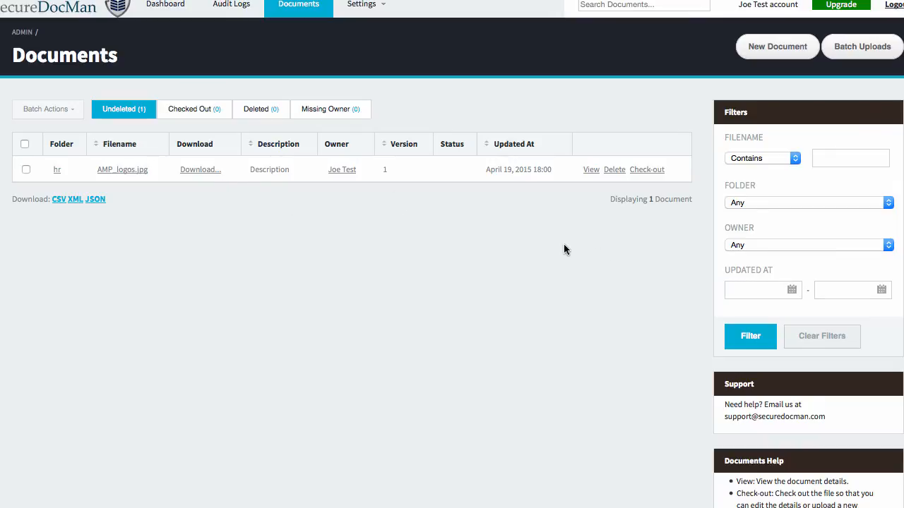
Check out AMP_logos.jpg and look through its Edit Document form.
left_click(647, 171)
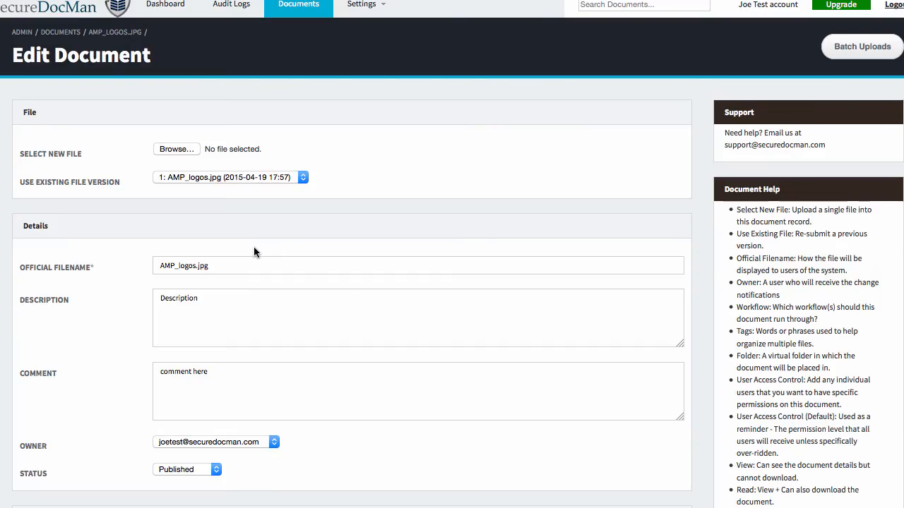
scroll(251, 247, "down", 2)
scroll(248, 250, "down", 15)
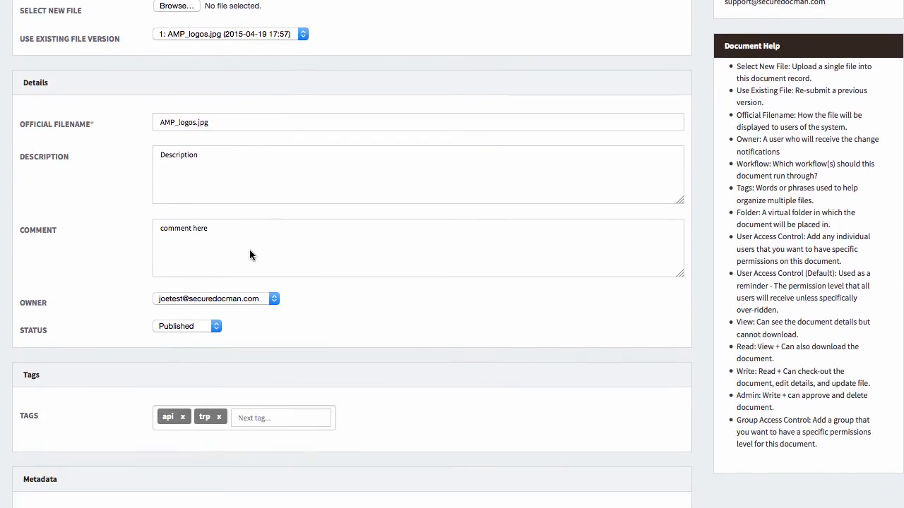
scroll(250, 255, "down", 1)
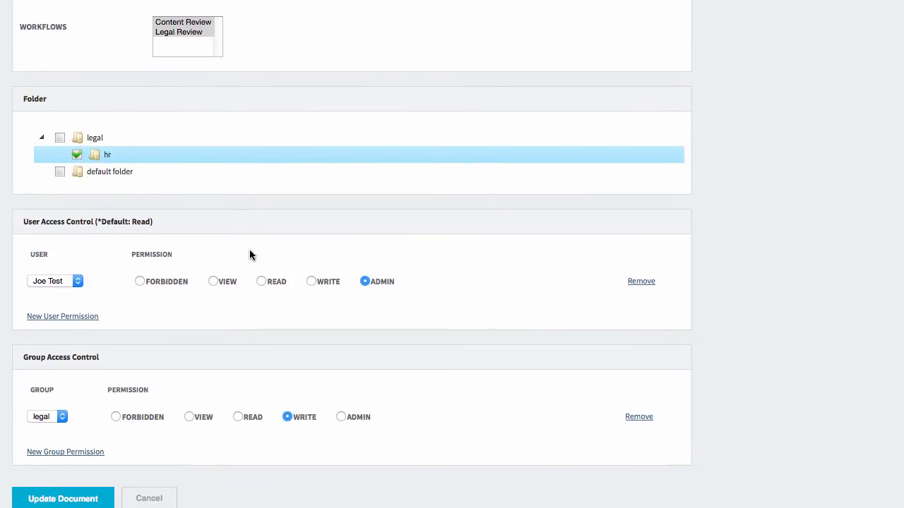
scroll(249, 255, "up", 15)
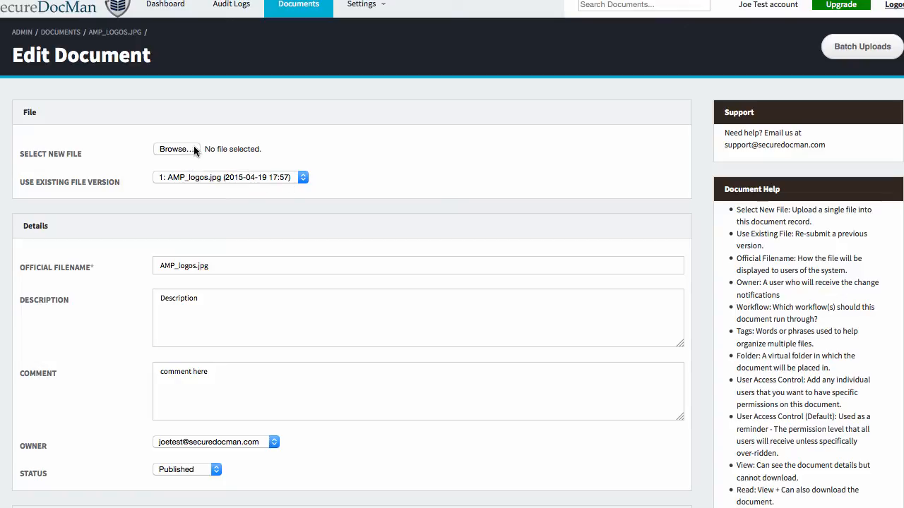
Rename the file to AMP_logos_test.jpg, check it in, and go back to Documents.
left_click(198, 265)
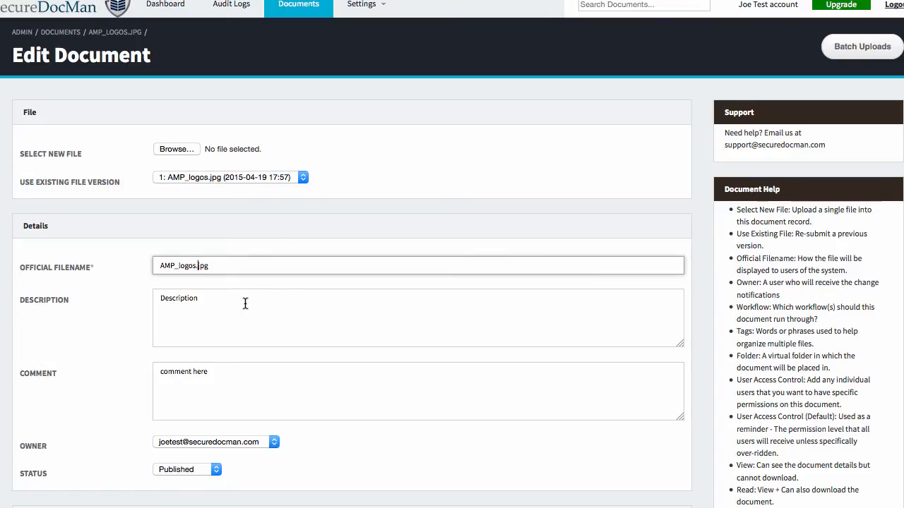
type("_test")
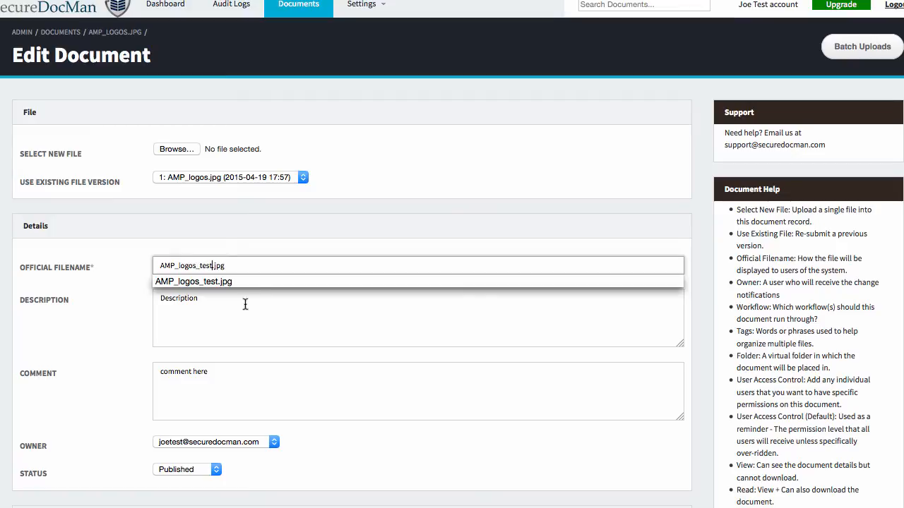
left_click(273, 240)
scroll(273, 240, "down", 10)
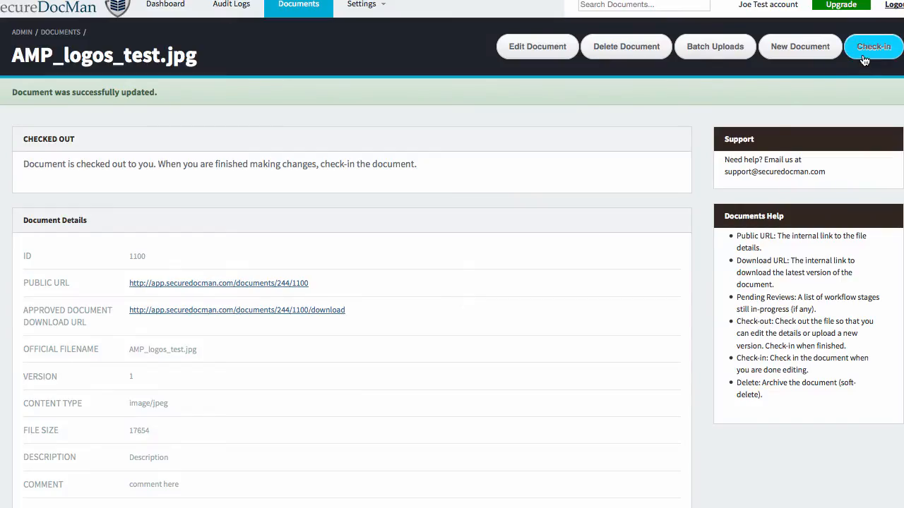
left_click(863, 54)
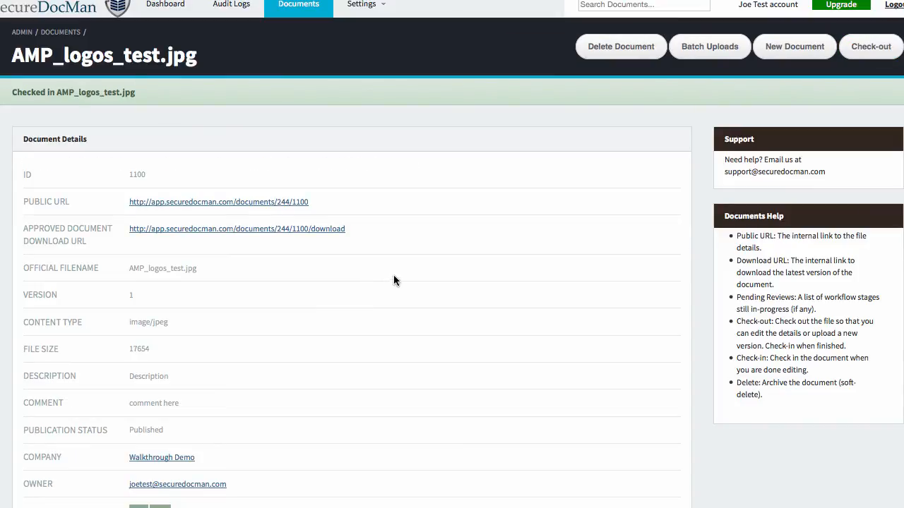
left_click(300, 5)
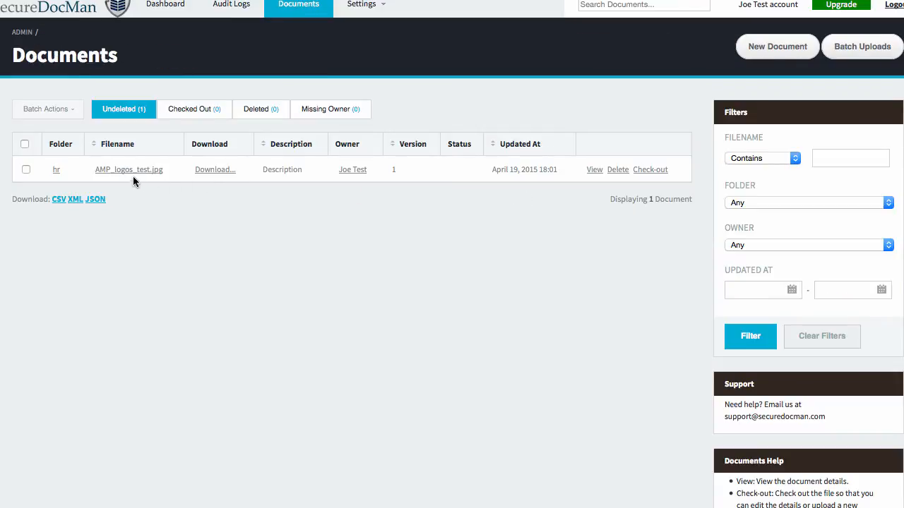
Check out AMP_logos_test.jpg, replace its file with AMP_logos.jpg, and save.
left_click(637, 173)
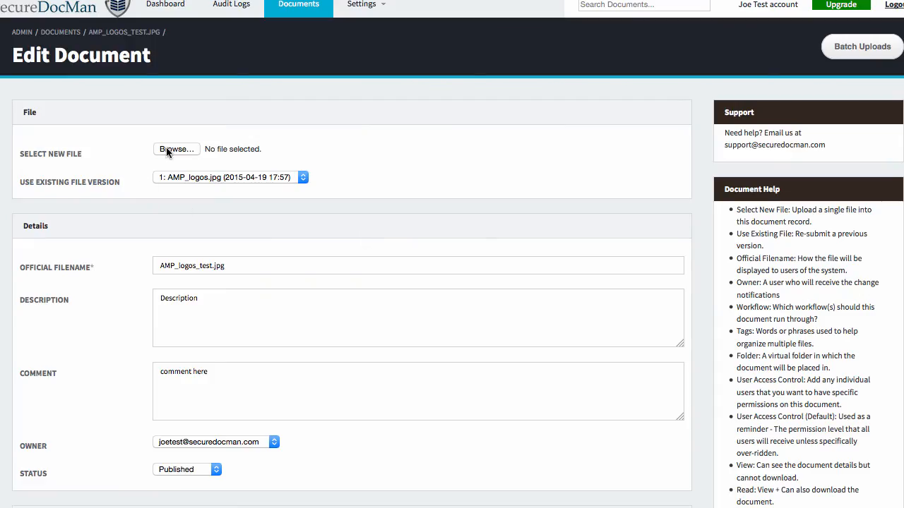
left_click(168, 152)
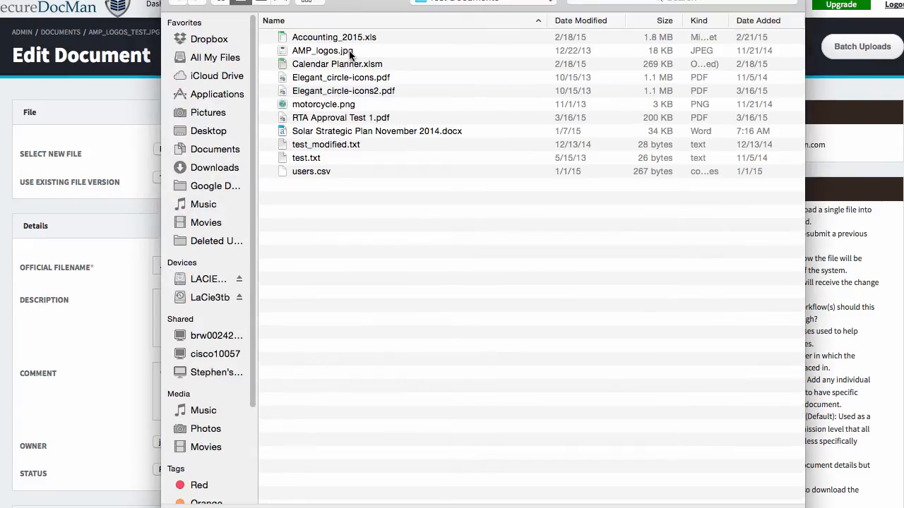
left_click(354, 53)
key("Return")
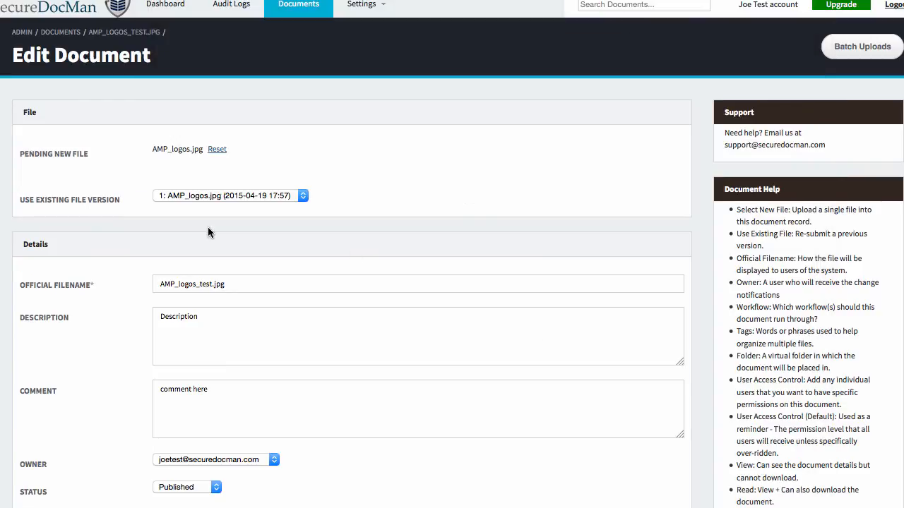
scroll(279, 299, "down", 10)
left_click(101, 498)
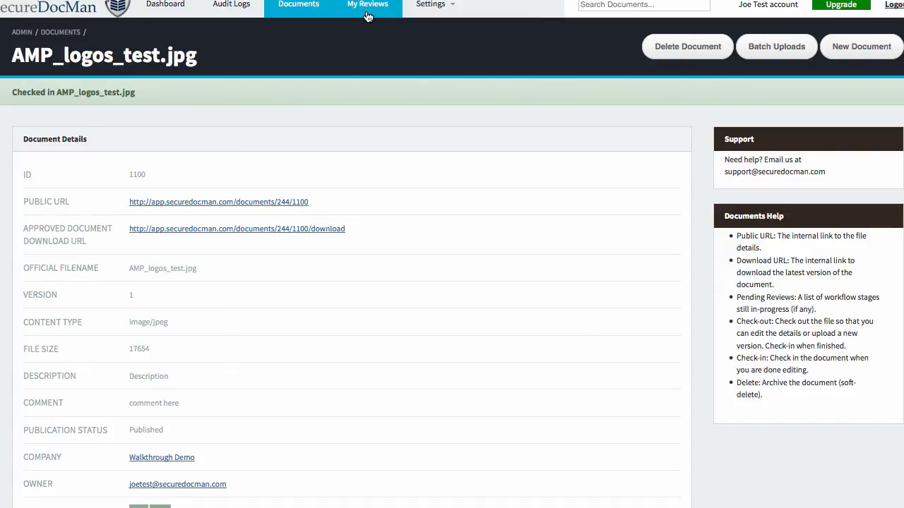
From My Reviews, approve the Content Review of AMP_logos_test.jpg version 2, then view the Audit Logs.
left_click(367, 8)
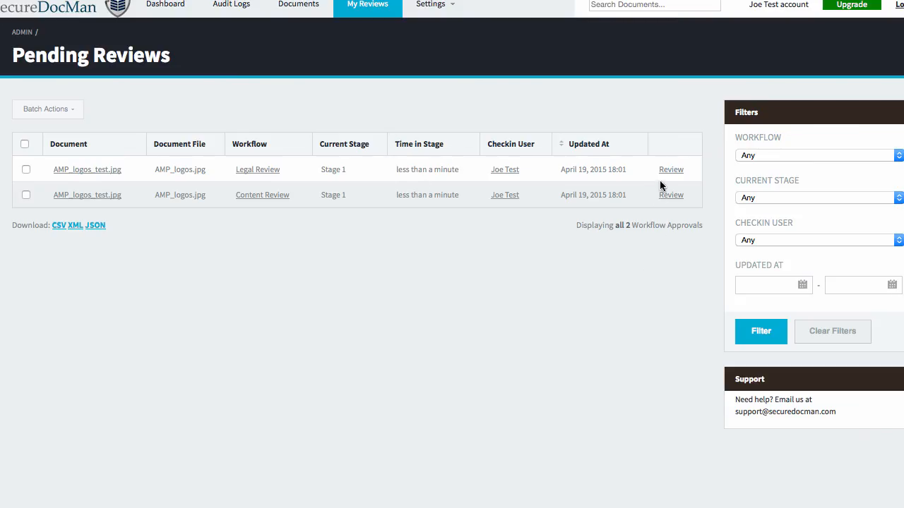
left_click(671, 195)
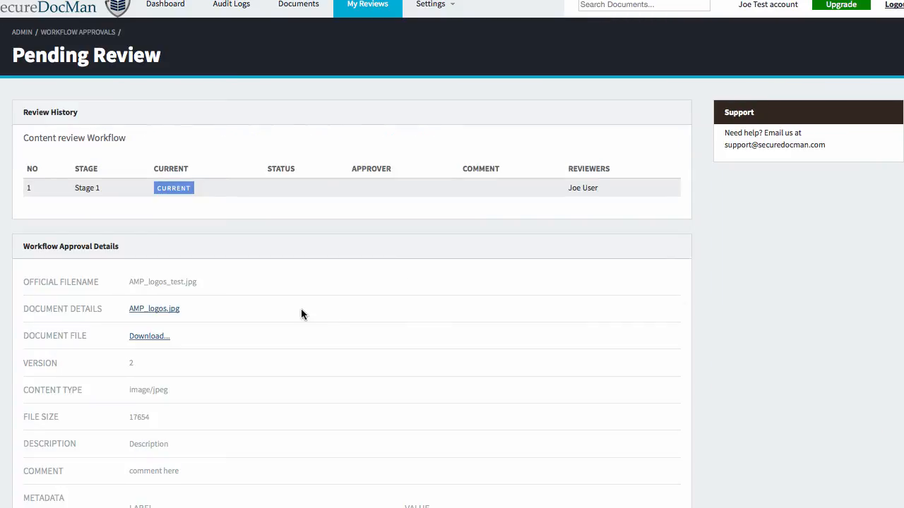
scroll(302, 311, "down", 5)
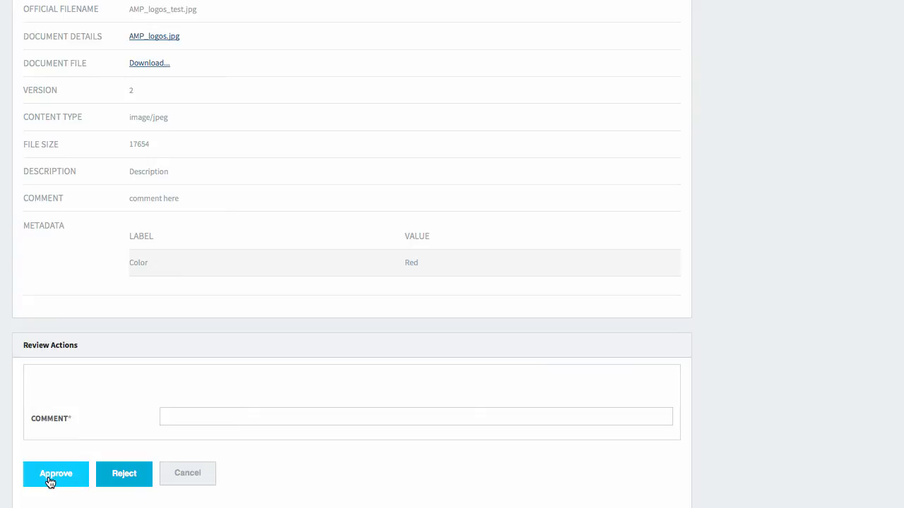
left_click(49, 481)
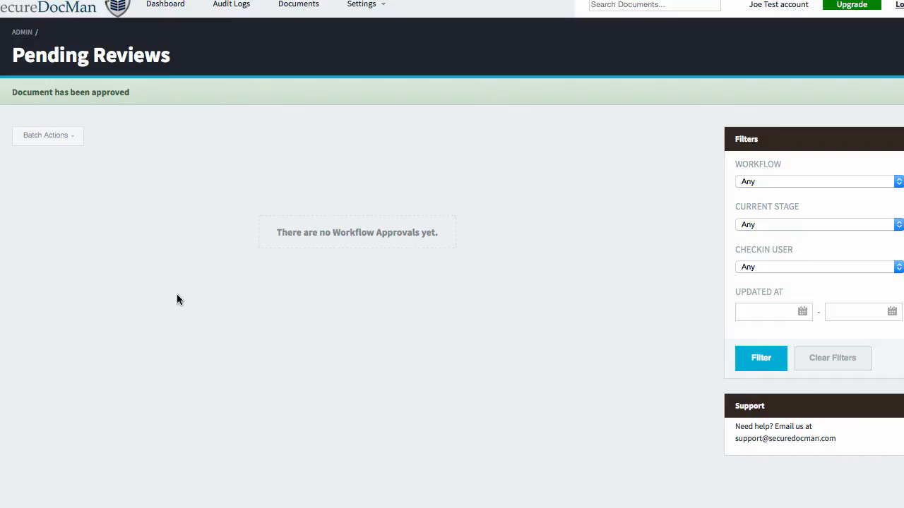
left_click(287, 24)
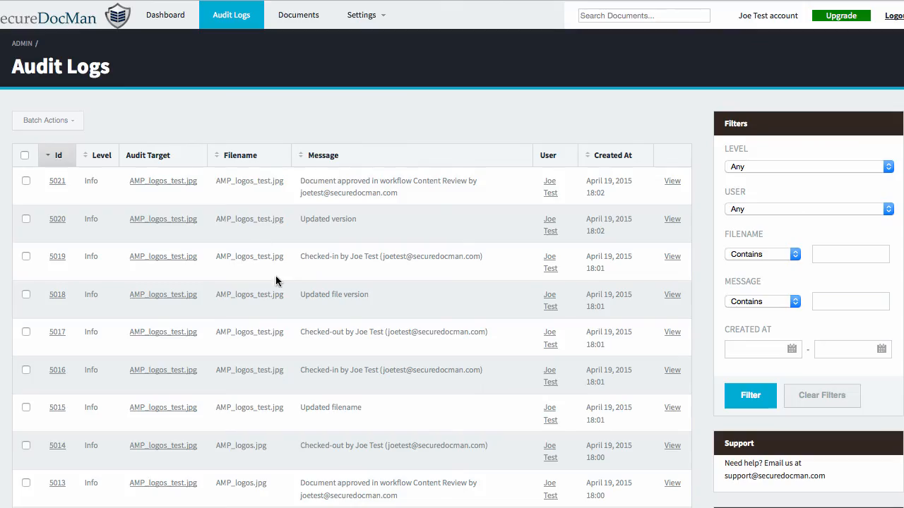
scroll(352, 278, "down", 3)
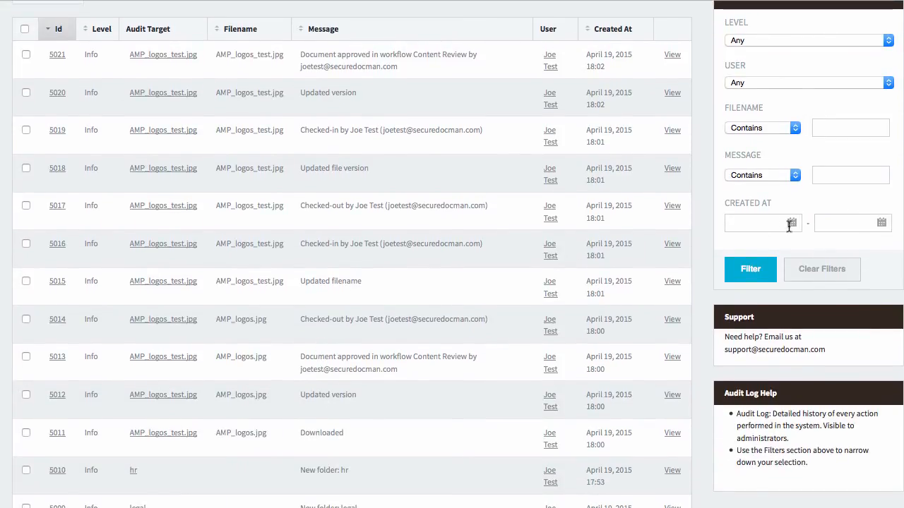
scroll(790, 214, "up", 3)
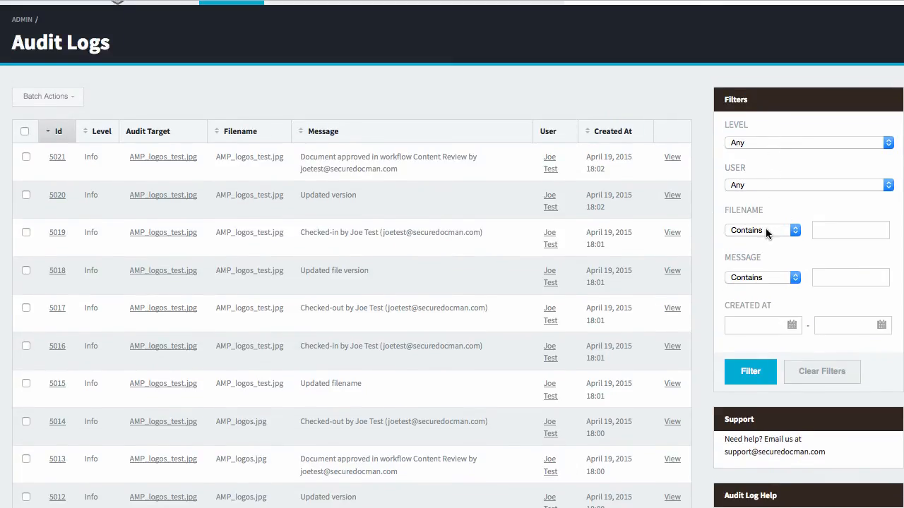
left_click(838, 229)
type("amp")
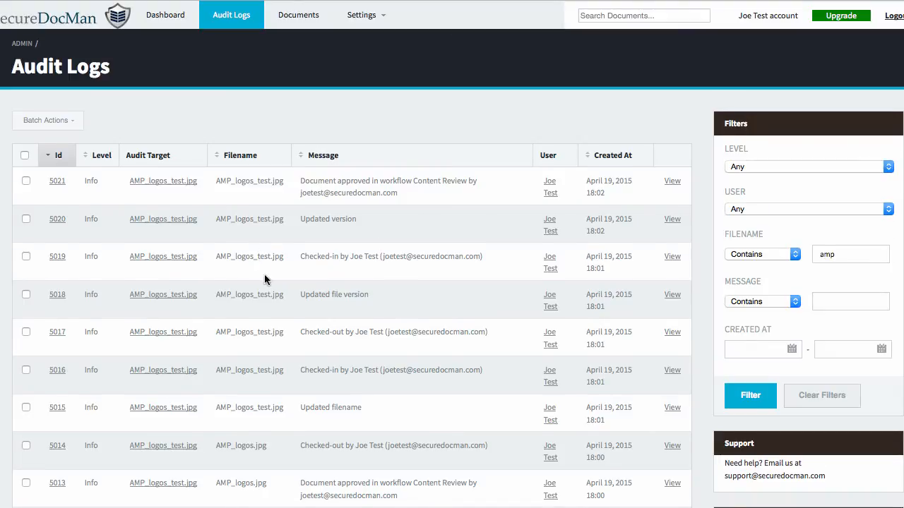
double_click(837, 254)
key("BackSpace")
left_click(823, 303)
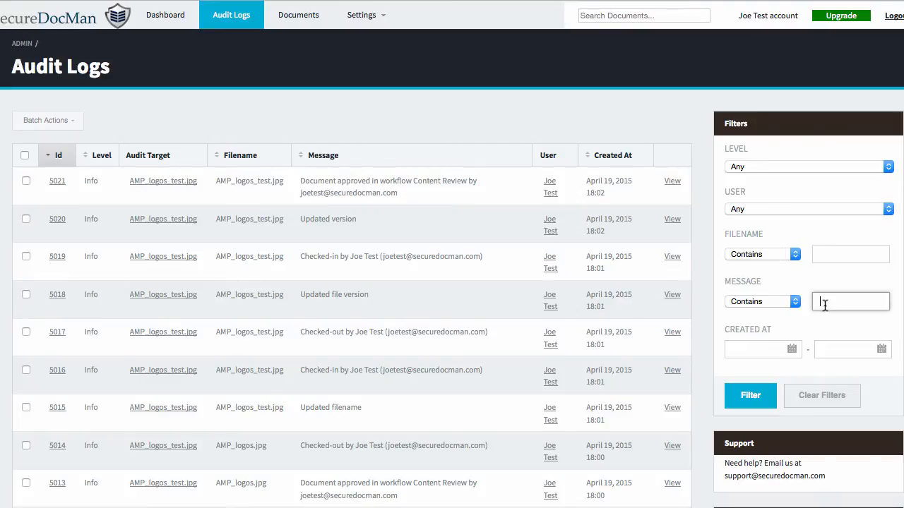
type("Updated")
left_click(775, 403)
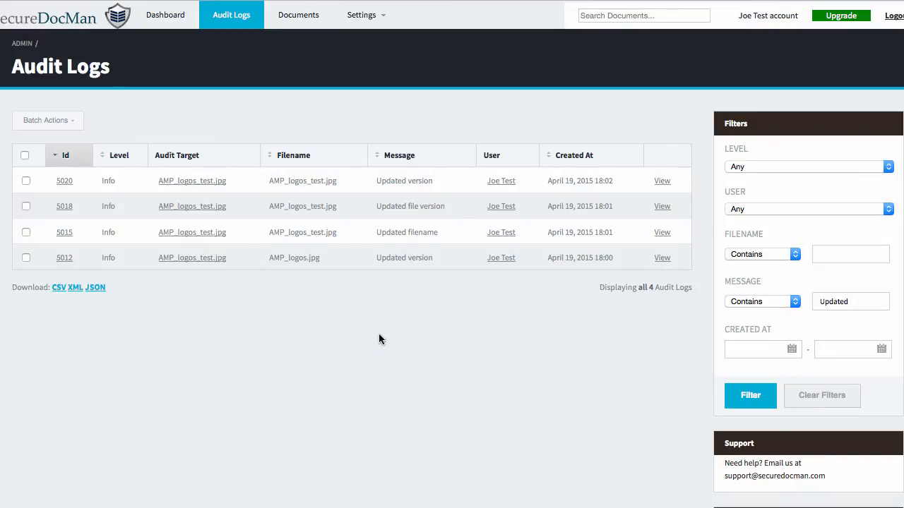
left_click(834, 400)
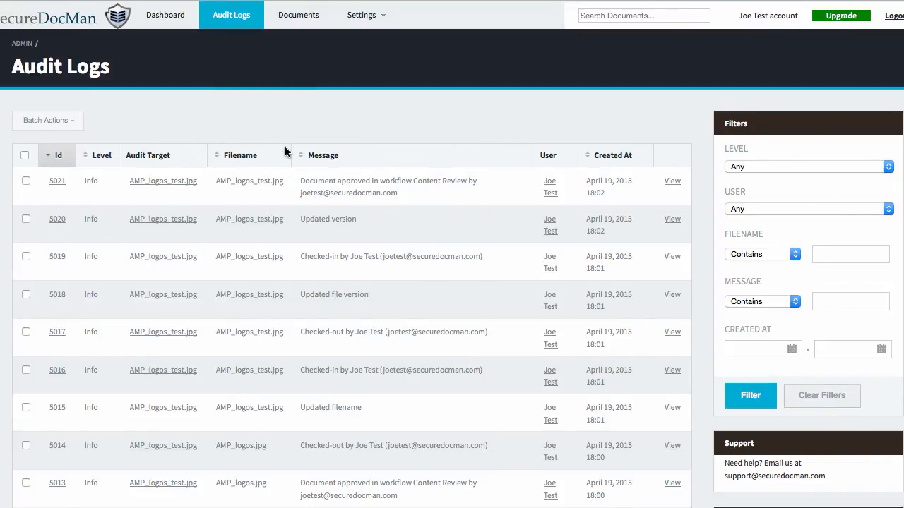
On the Dashboard, expand the legal folder and then hr in the Document Tree View.
left_click(183, 23)
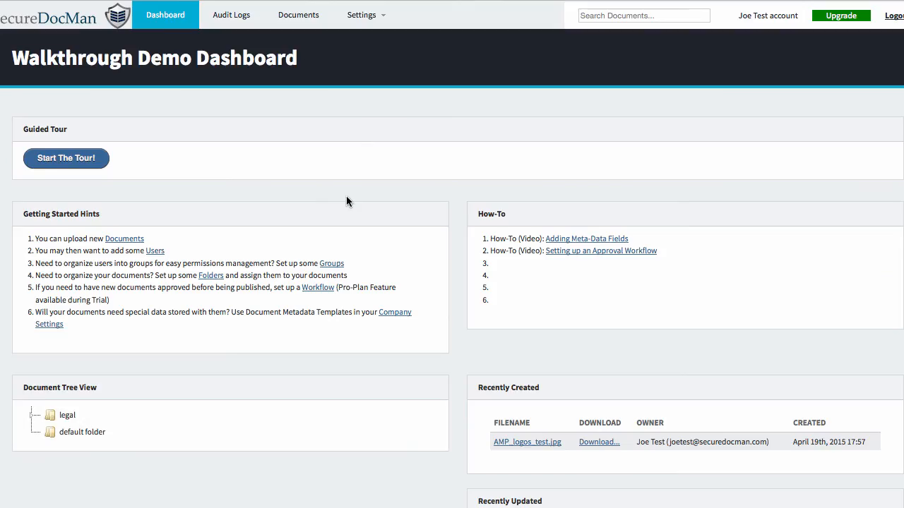
scroll(346, 199, "down", 1)
scroll(286, 303, "down", 1)
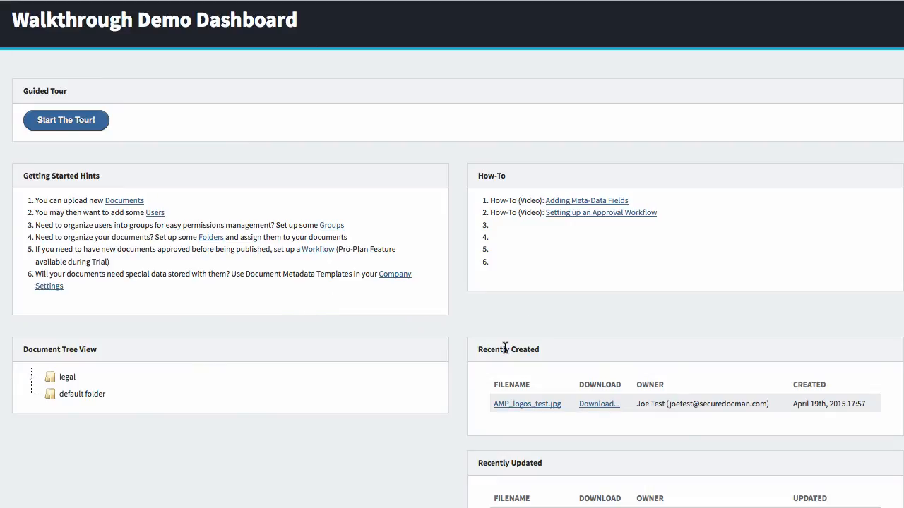
scroll(498, 343, "down", 5)
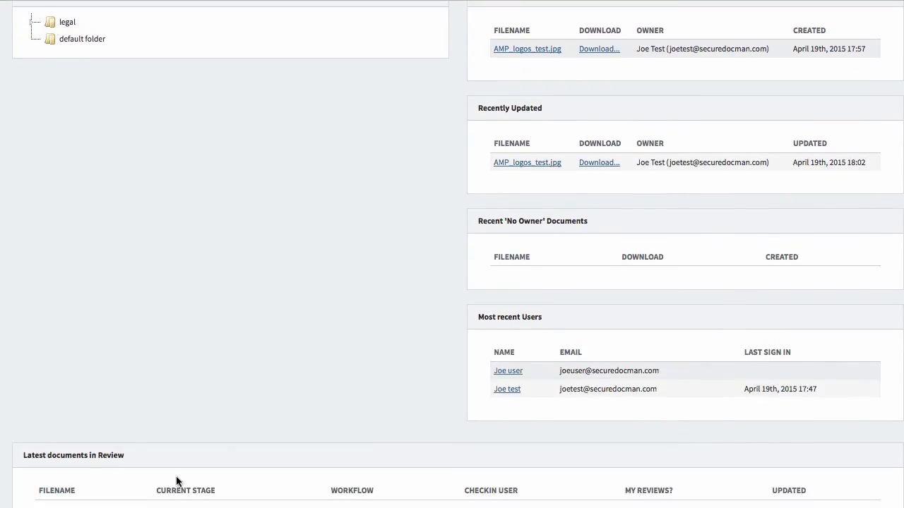
scroll(221, 484, "up", 6)
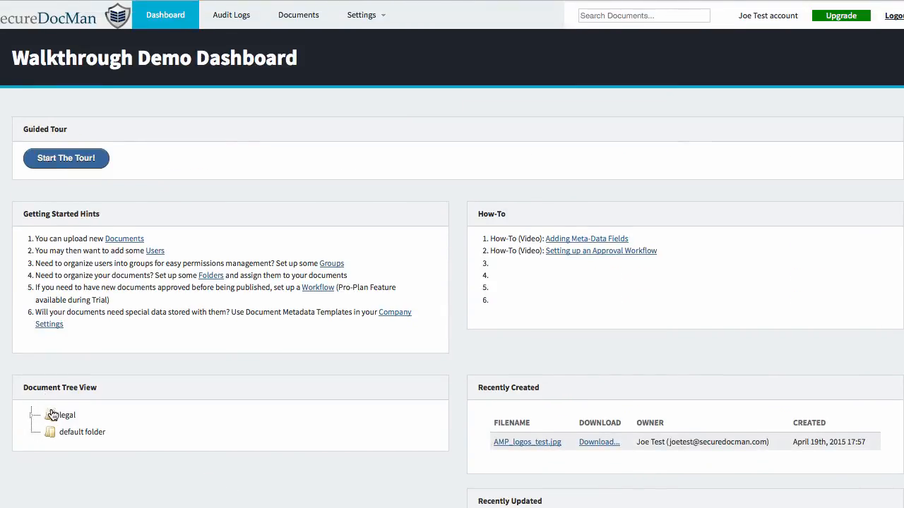
scroll(44, 410, "down", 2)
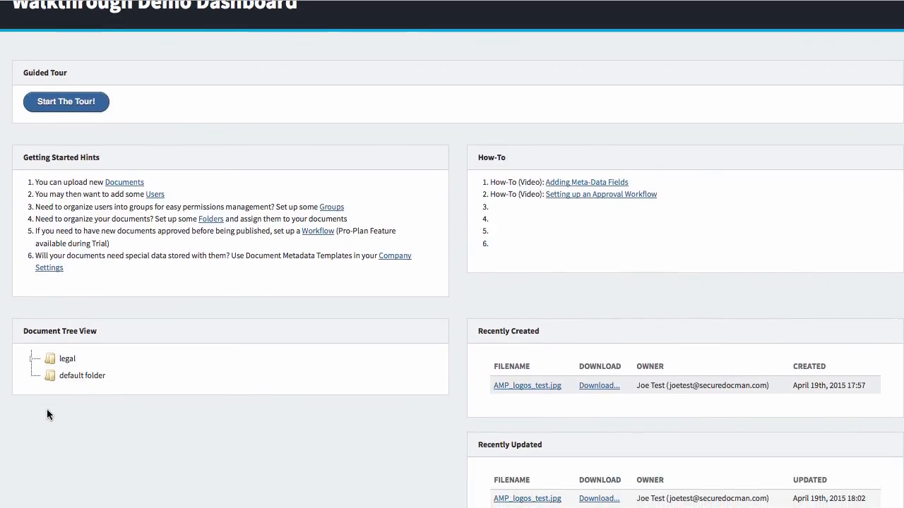
left_click(32, 360)
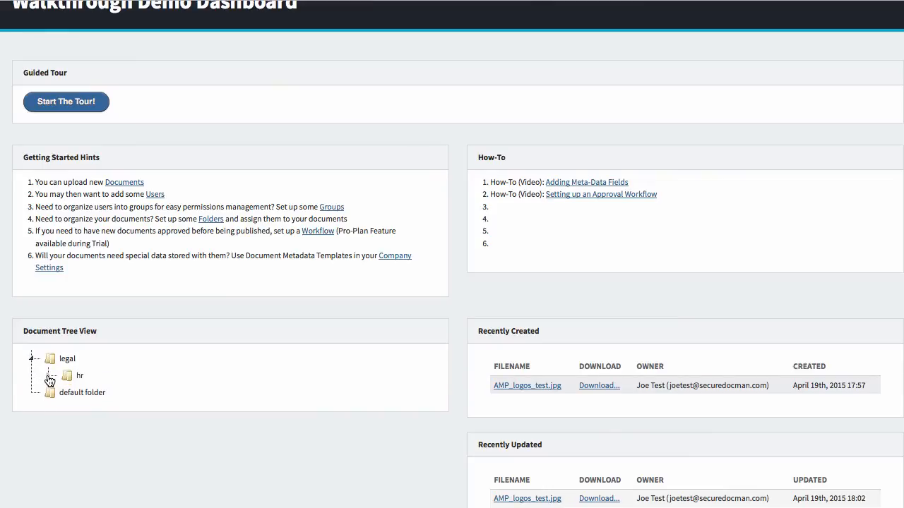
left_click(48, 377)
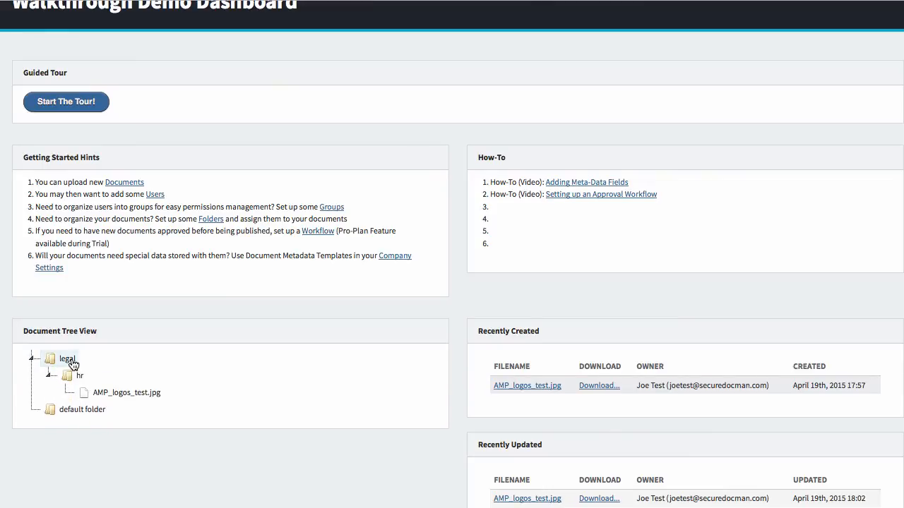
Open AMP_logos_test.jpg from the tree to view its version 2, Published details page.
left_click(138, 396)
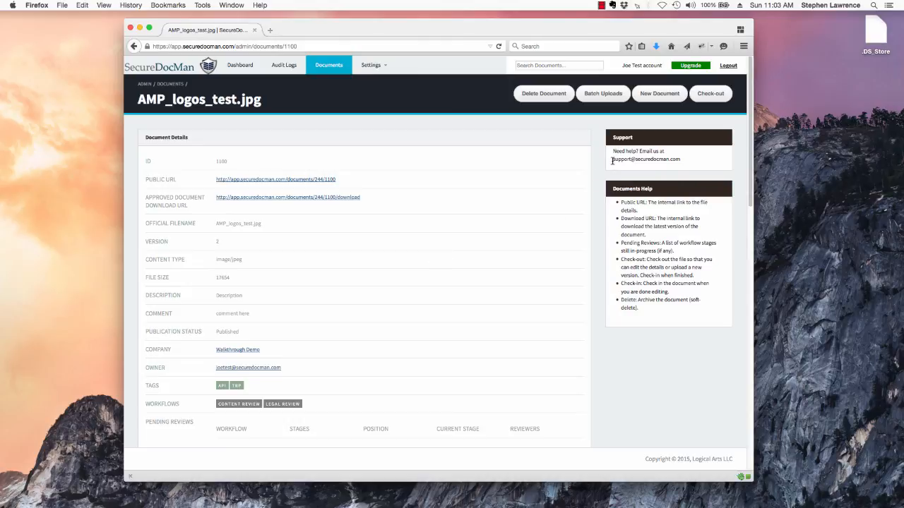
left_click_drag(612, 159, 685, 162)
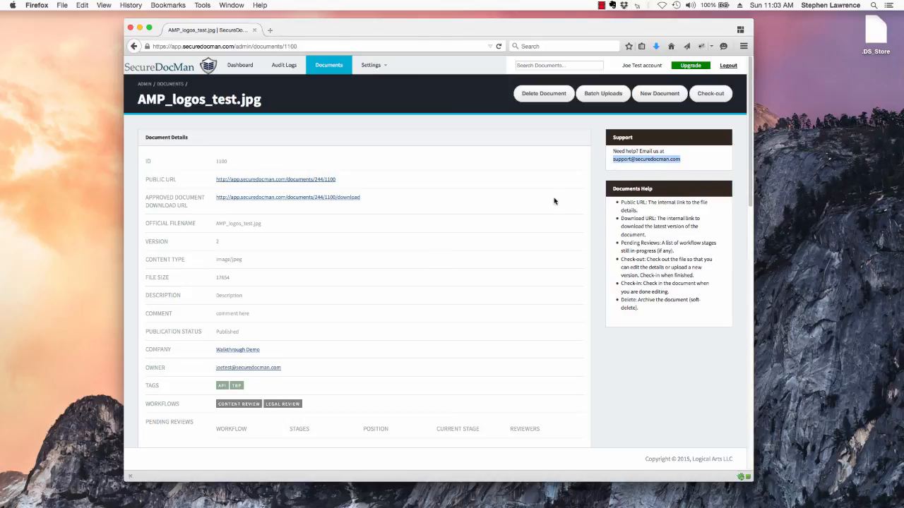
left_click(502, 221)
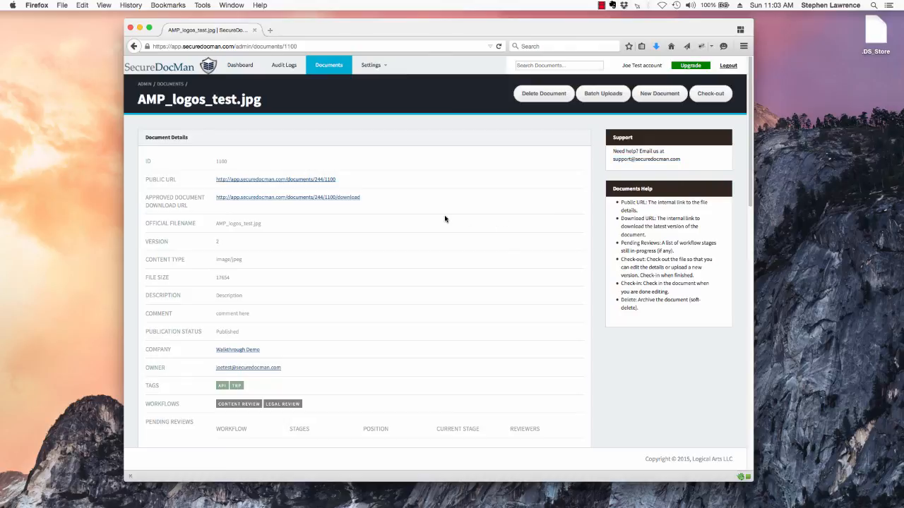